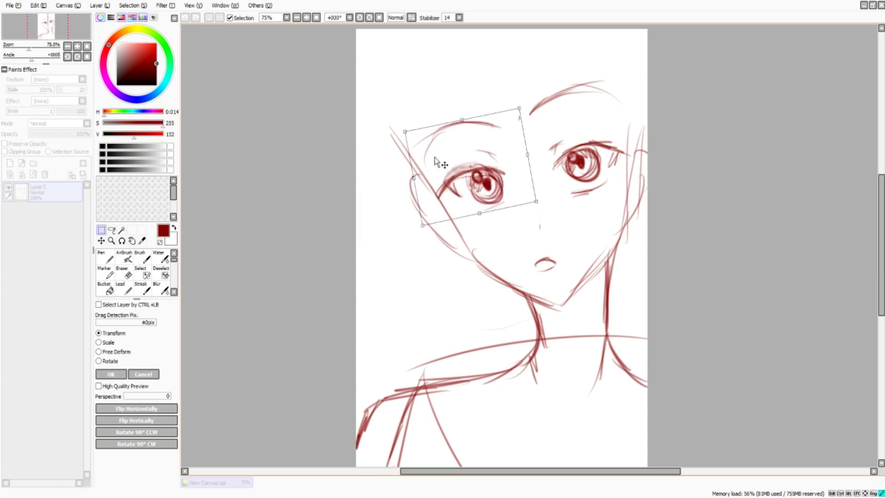
# Apply the eye transform and darken the upper lashes and lower lid lines of both eyes with the AirBrush.
pyautogui.press('Return')
pyautogui.click(124, 256)
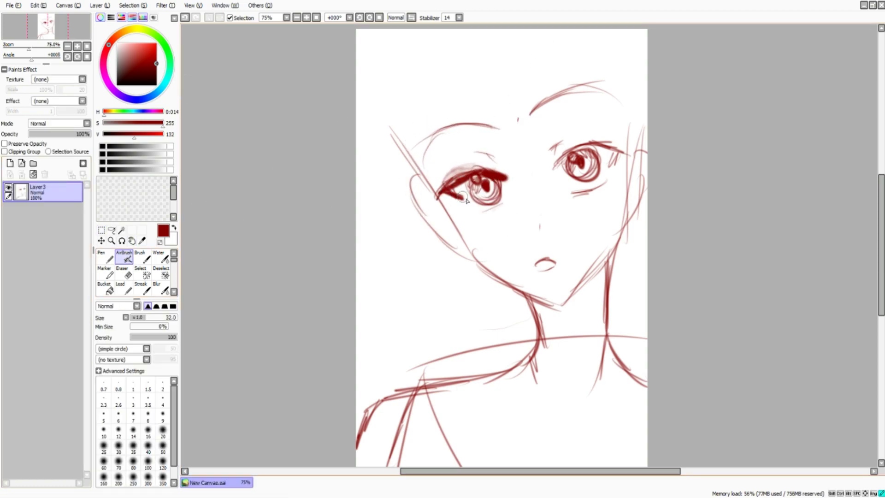
pyautogui.moveTo(475, 205); pyautogui.dragTo(502, 211)
pyautogui.moveTo(557, 167); pyautogui.dragTo(618, 151)
pyautogui.moveTo(568, 191); pyautogui.dragTo(591, 189)
# Select both eyebrows and move them down closer to the eyes, clearing the selection once placed.
pyautogui.press('m')
pyautogui.moveTo(386, 80); pyautogui.dragTo(646, 162)
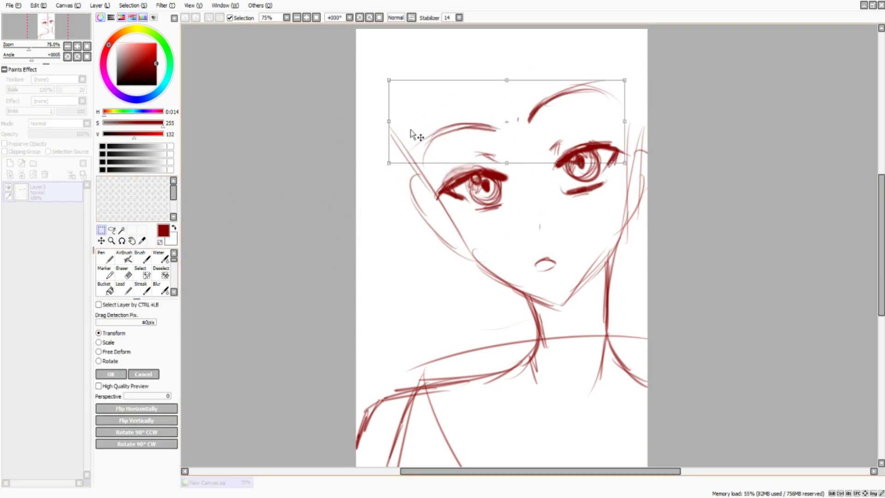
pyautogui.hotkey('ctrl', 'd')
# Erase the small open mouth and sketch a thin smile, a short nose mark and firmer ear outlines.
pyautogui.scroll(-2, 424, 230)
pyautogui.press('e')
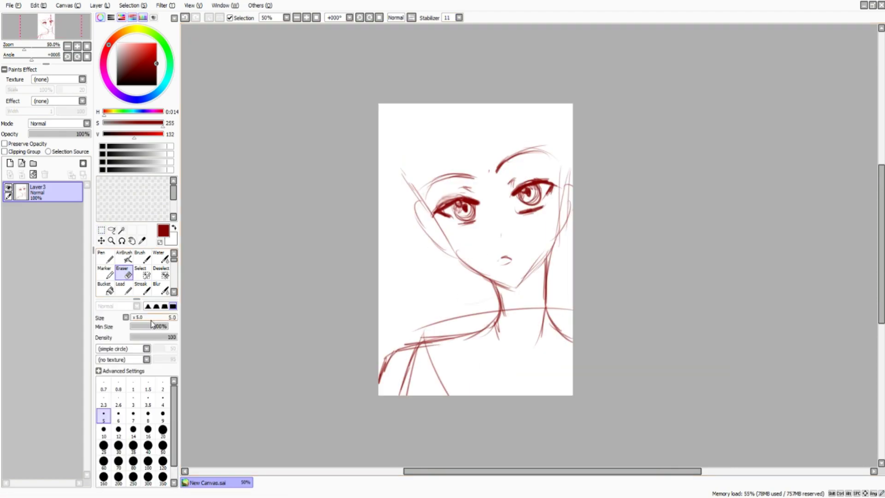
pyautogui.moveTo(500, 258); pyautogui.dragTo(511, 261)
pyautogui.press('v')
pyautogui.moveTo(562, 149); pyautogui.dragTo(554, 254)
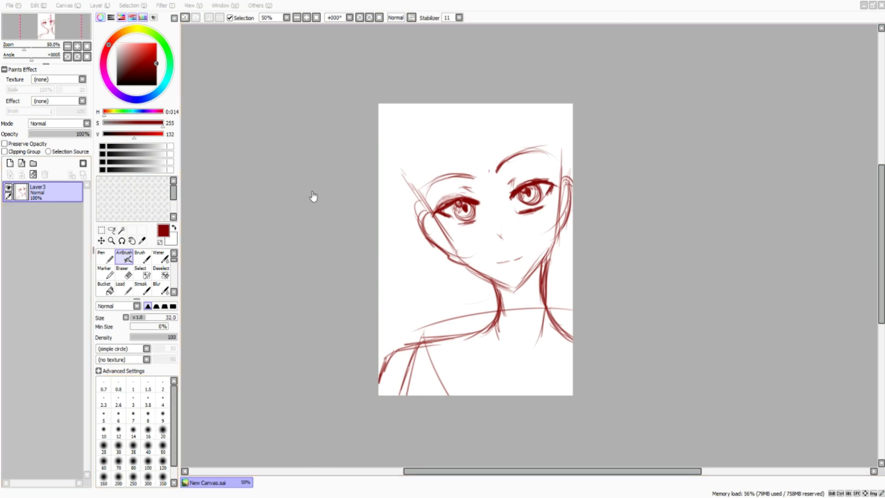
# Lasso the eye and eyebrow nearest the canvas edge and adjust their placement with a transform.
pyautogui.scroll(-1, 486, 198)
pyautogui.press('m')
pyautogui.moveTo(525, 161); pyautogui.dragTo(573, 209)
pyautogui.hotkey('ctrl', 't')
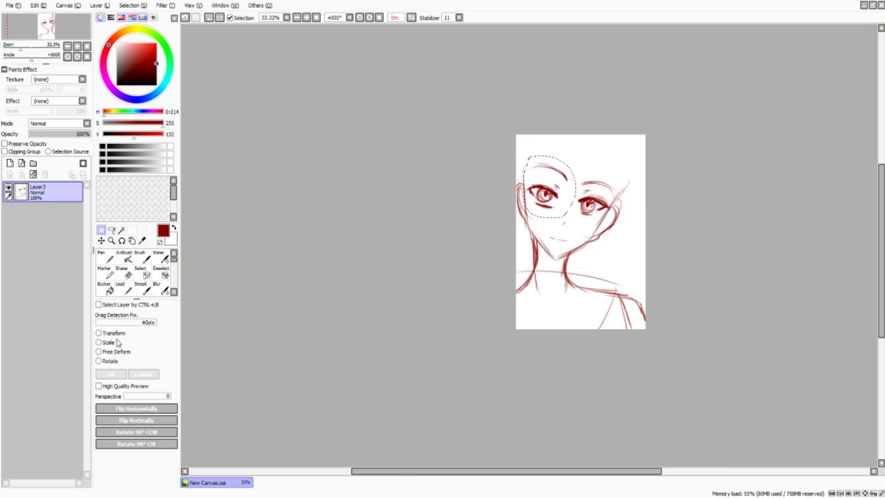
pyautogui.press('Return')
# Sketch long fringe strands falling from the crown over the forehead and towards the partly covered eye.
pyautogui.scroll(2, 249, 138)
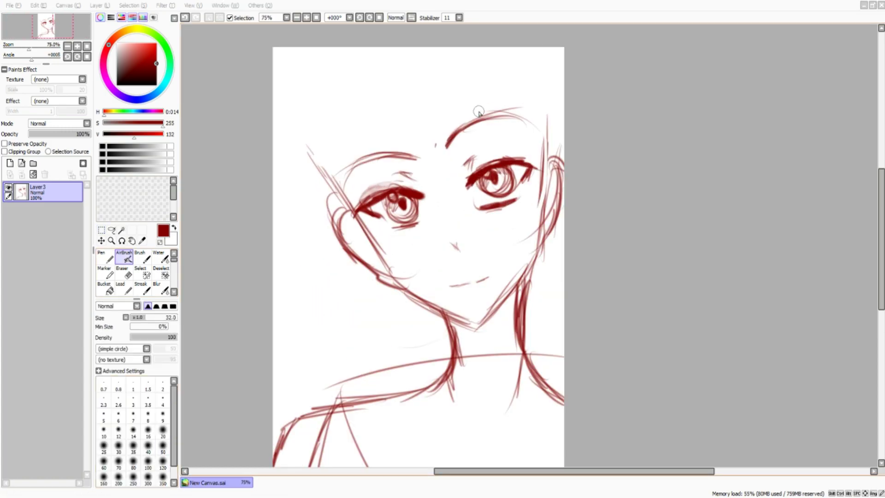
pyautogui.moveTo(463, 60); pyautogui.dragTo(411, 189)
pyautogui.scroll(-1, 414, 185)
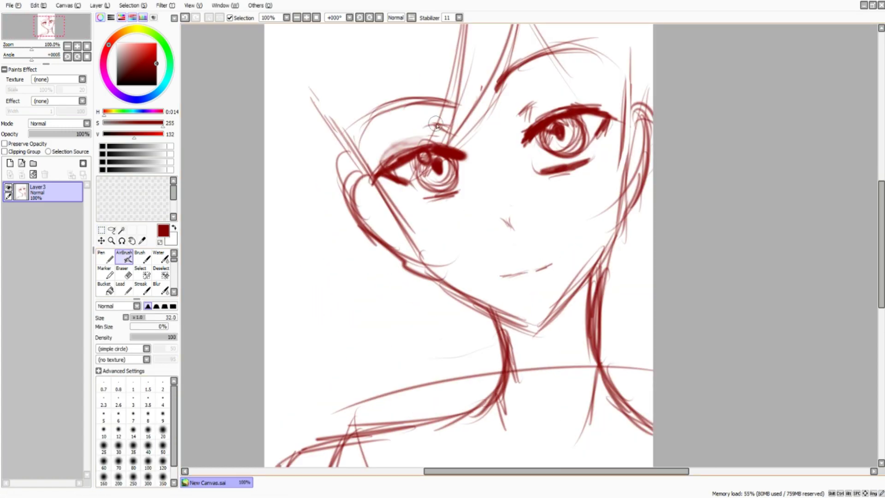
pyautogui.moveTo(443, 83); pyautogui.dragTo(395, 161)
pyautogui.scroll(-1, 293, 148)
pyautogui.moveTo(361, 53); pyautogui.dragTo(325, 138)
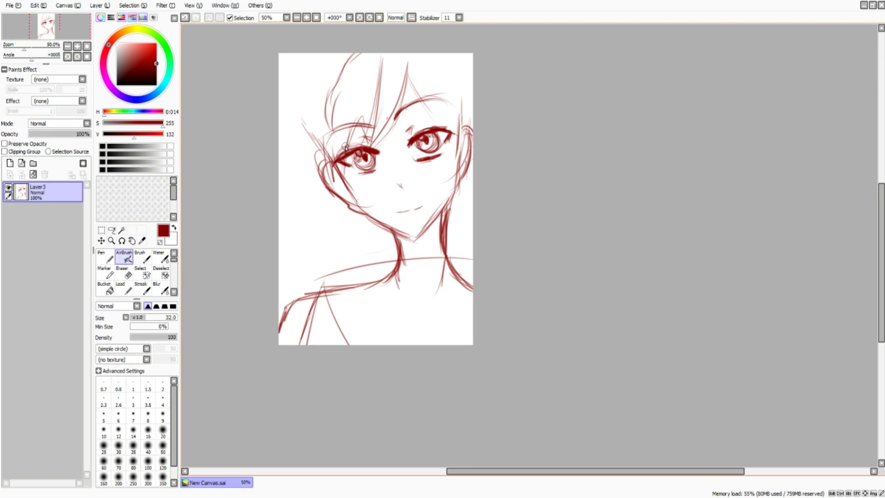
# Sketch hair strands framing both sides of the face, with the outer hair contour up to the canvas edge.
pyautogui.moveTo(407, 67); pyautogui.dragTo(448, 129)
pyautogui.moveTo(438, 94); pyautogui.dragTo(461, 168)
pyautogui.moveTo(465, 134); pyautogui.dragTo(458, 195)
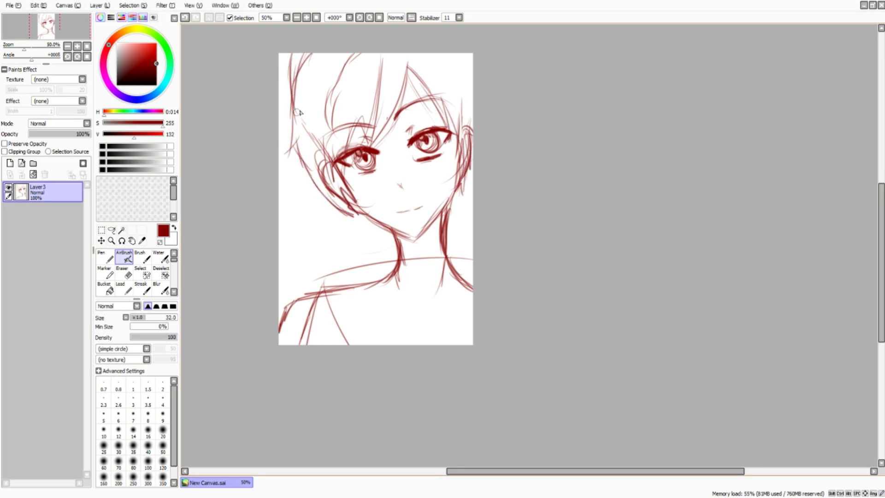
pyautogui.moveTo(402, 95); pyautogui.dragTo(327, 193)
pyautogui.moveTo(366, 93); pyautogui.dragTo(333, 135)
pyautogui.moveTo(409, 65); pyautogui.dragTo(469, 173)
pyautogui.moveTo(305, 53); pyautogui.dragTo(295, 105)
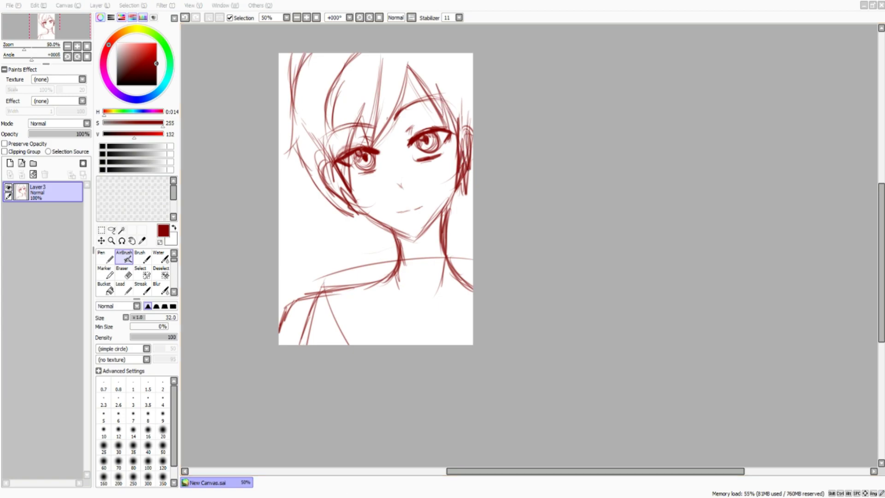
# Rework the outer hair contour and the pointed locks beside the ear, undoing the unwanted strokes.
pyautogui.moveTo(312, 161); pyautogui.dragTo(293, 139)
pyautogui.moveTo(350, 218); pyautogui.dragTo(298, 137)
pyautogui.hotkey('ctrl', 'z')
pyautogui.hotkey('ctrl', 'z')
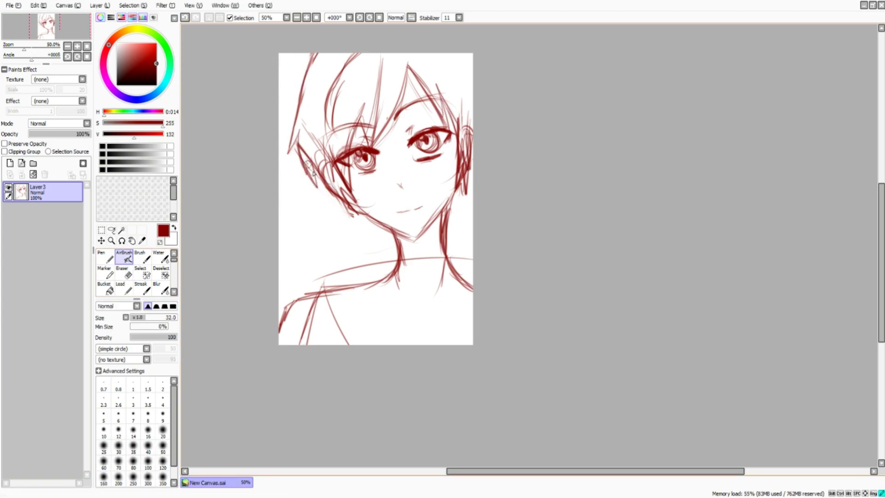
pyautogui.hotkey('ctrl', 'z')
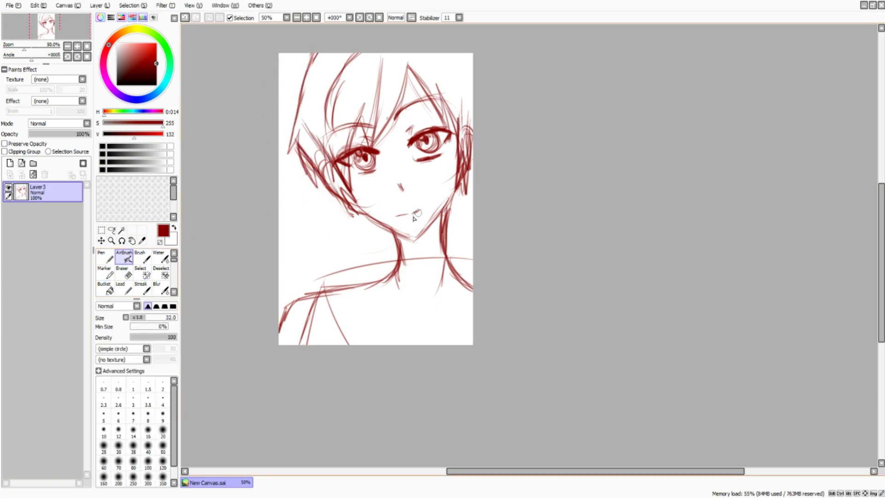
# Erase the guide lines around the neck, shoulders and brows, and redraw the eyebrow and chin more firmly.
pyautogui.press('e')
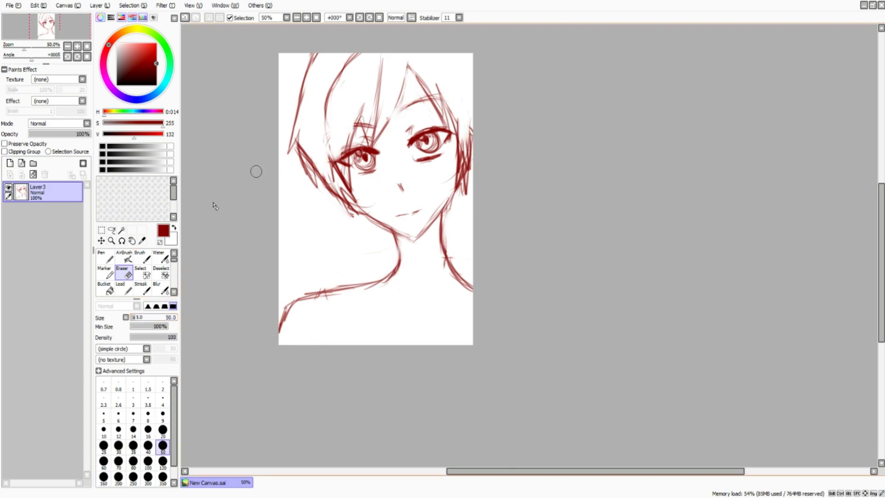
pyautogui.press('v')
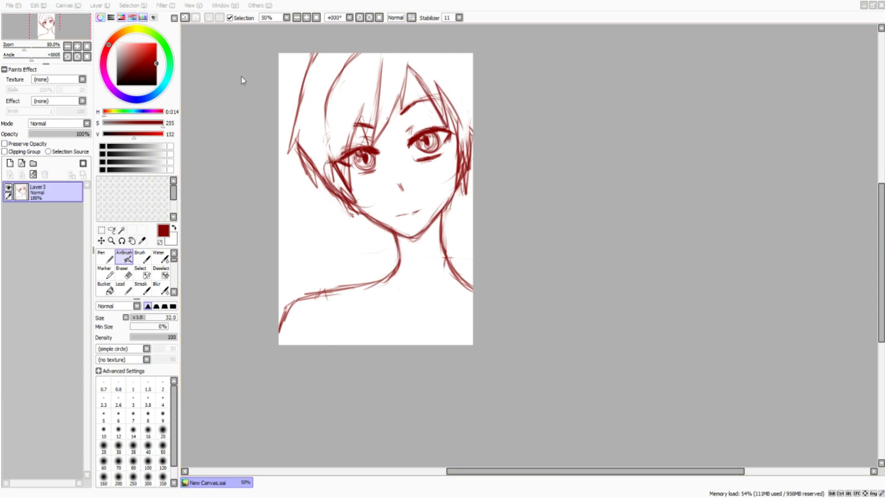
# Sketch the collar, neckline and shoulder straps of the outfit, consulting the reference image Sam.png.
pyautogui.hotkey('ctrl', 'Tab')
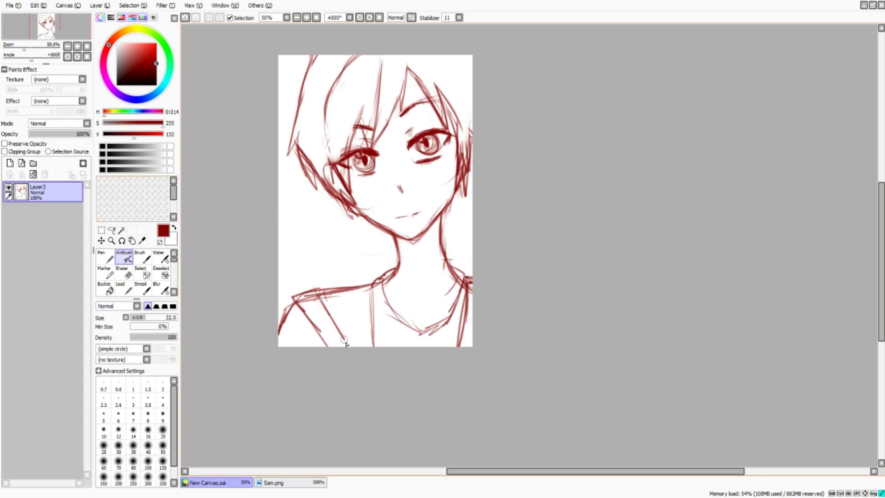
pyautogui.click(279, 482)
pyautogui.hotkey('ctrl', 'Tab')
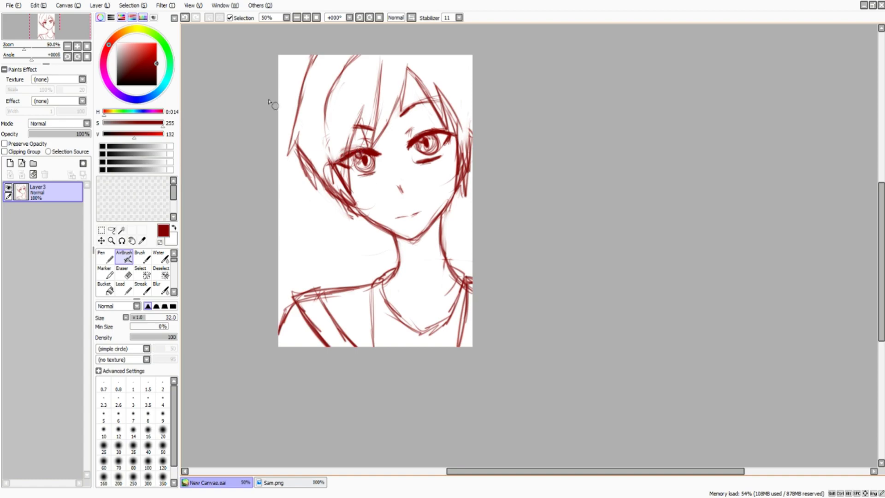
# Erase the faint upper part of the central fringe line and redraw the fringe strands more boldly.
pyautogui.moveTo(314, 251); pyautogui.dragTo(359, 261)
pyautogui.press('e')
pyautogui.moveTo(288, 244); pyautogui.dragTo(364, 256)
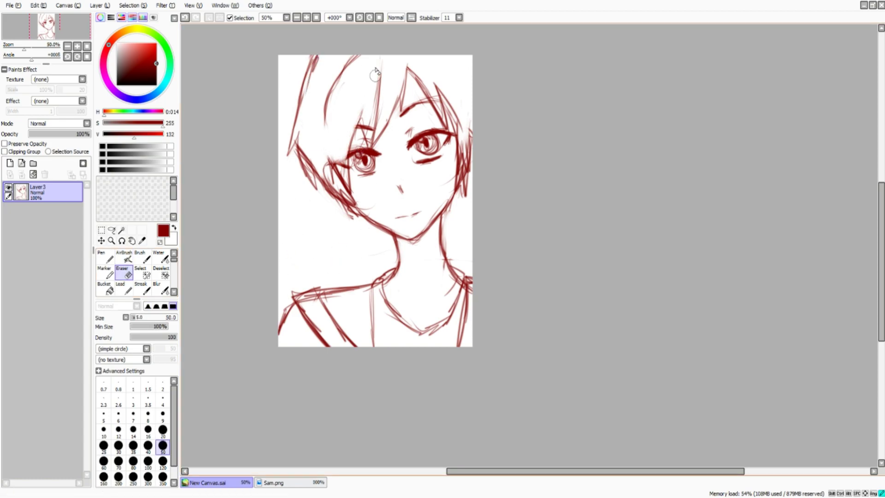
pyautogui.press('v')
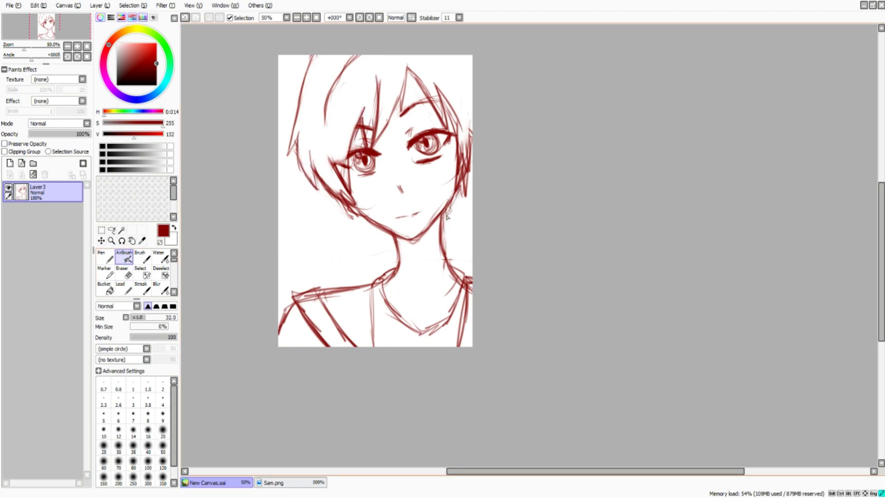
# Add a new layer above the sketch and lower the sketch layer's opacity to 39%.
pyautogui.click(9, 163)
pyautogui.click(46, 213)
pyautogui.moveTo(88, 133); pyautogui.dragTo(52, 134)
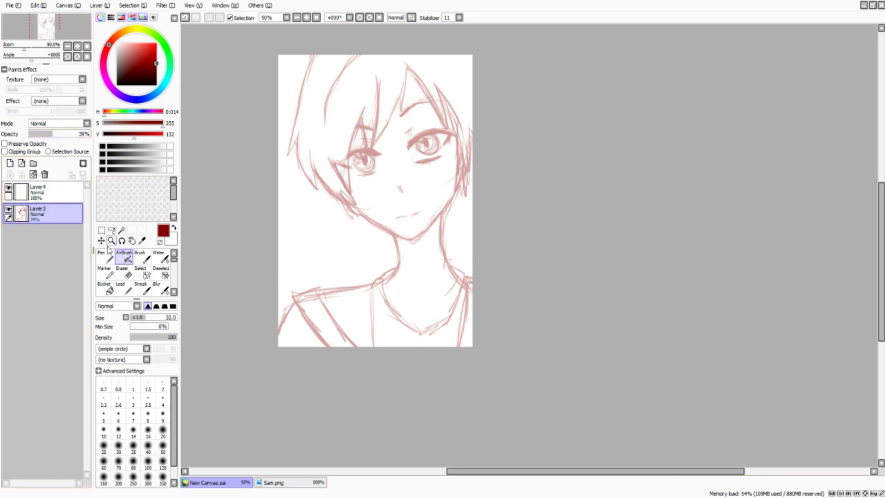
# Select the fully visible eye and its eyebrow on the sketch layer and shift them slightly outward.
pyautogui.press('m')
pyautogui.moveTo(393, 115); pyautogui.dragTo(462, 175)
pyautogui.press('v')
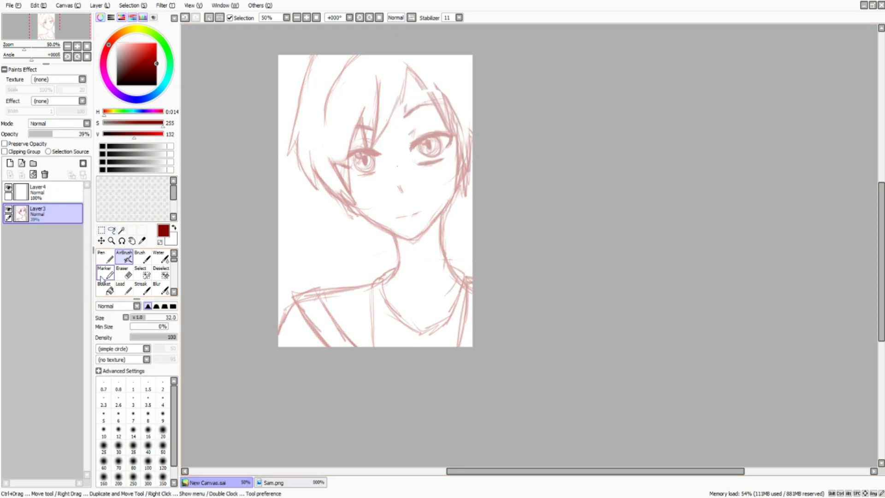
# Prepare a black AirBrush of size 38 for the new layer and fade the sketch layer to 18% opacity.
pyautogui.click(46, 192)
pyautogui.click(156, 85)
pyautogui.moveTo(153, 317); pyautogui.dragTo(157, 317)
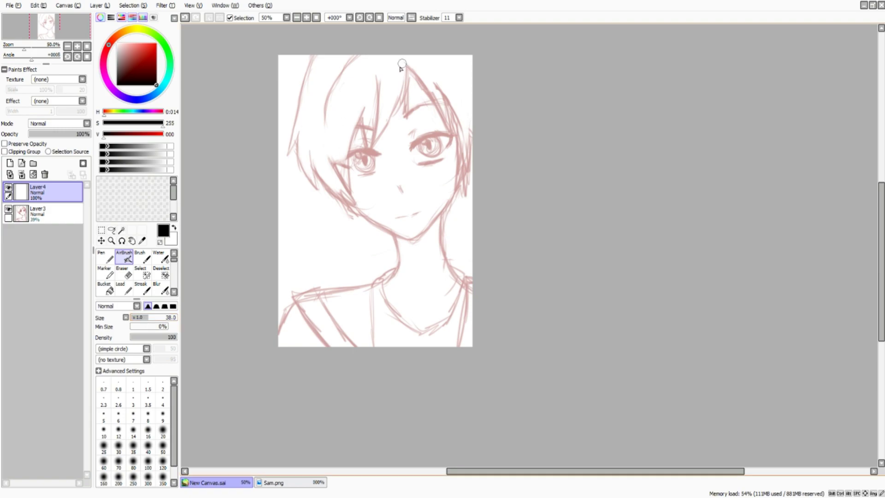
pyautogui.click(46, 213)
pyautogui.moveTo(52, 133); pyautogui.dragTo(40, 134)
pyautogui.click(46, 192)
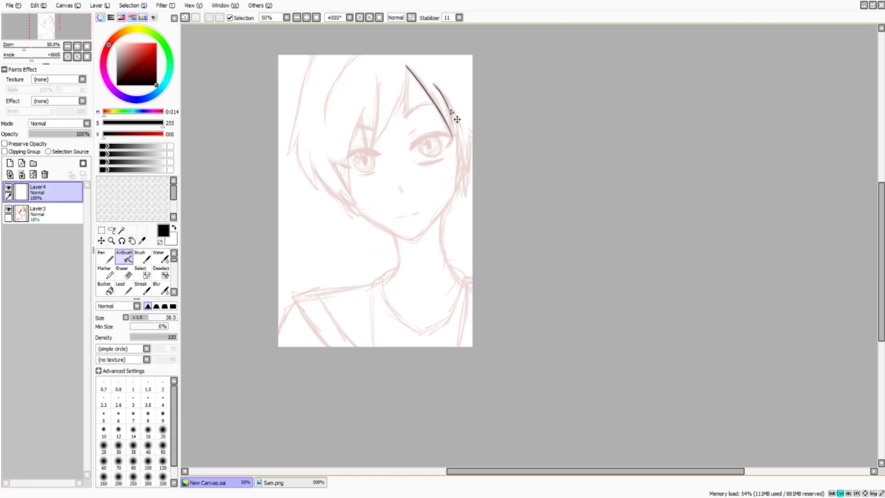
# Ink the hair strands running from the parting past the fully visible eye to the jaw, redoing imprecise strokes.
pyautogui.hotkey('ctrl', '+')
pyautogui.hotkey('ctrl', 'z')
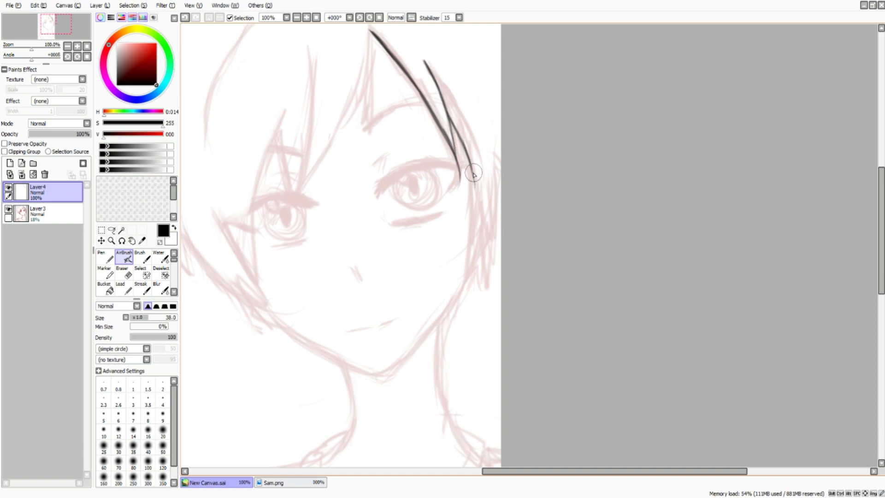
pyautogui.hotkey('ctrl', 'z')
pyautogui.hotkey('ctrl', 'z')
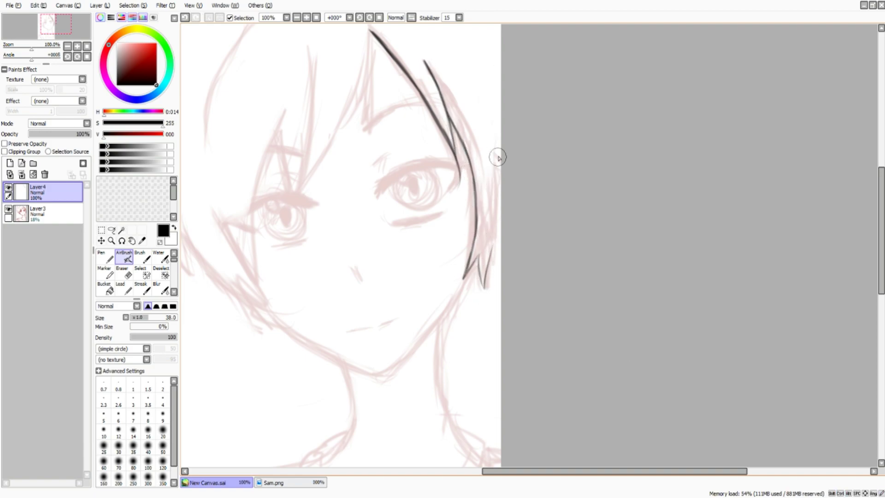
# Ink the pointed fringe locks across the forehead, undoing and redrawing the strokes near the parting.
pyautogui.scroll(4, 498, 157)
pyautogui.hscroll(-4, 498, 157)
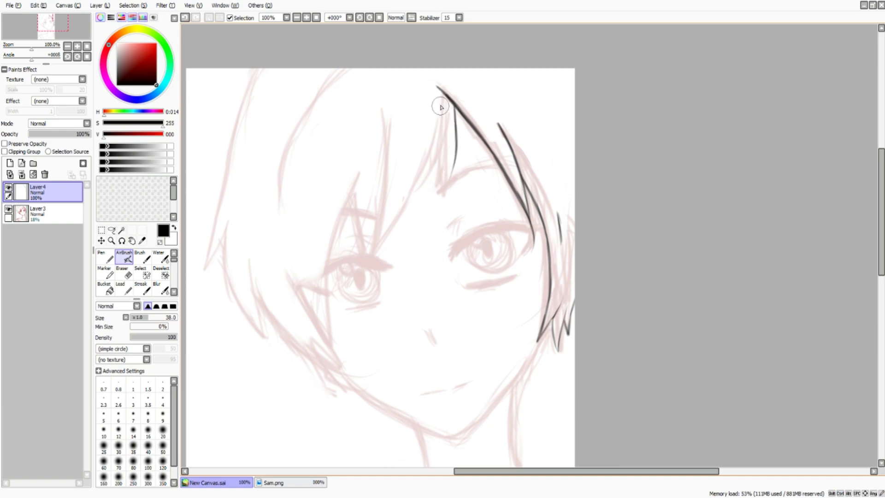
pyautogui.hotkey('ctrl', 'z')
pyautogui.hotkey('ctrl', 'z')
pyautogui.hotkey('ctrl', 'z')
pyautogui.scroll(-1, 379, 97)
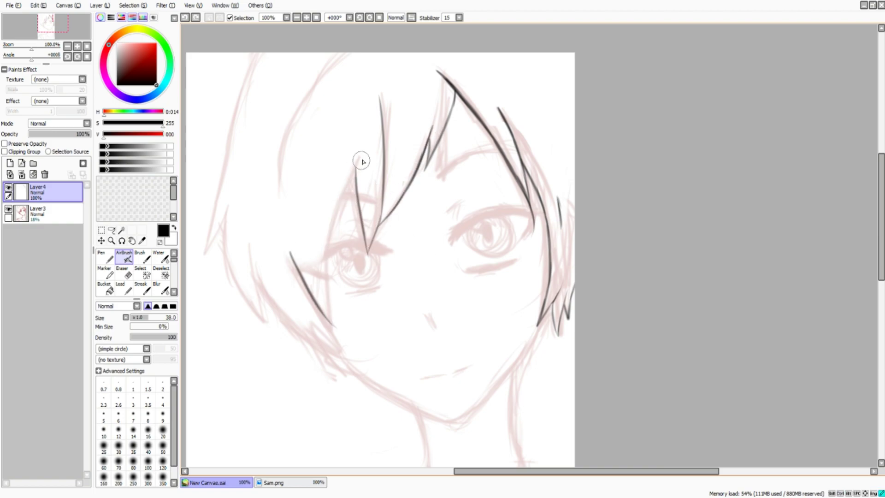
# Ink the fringe lock crossing the partly covered eye and the curved lower edge of the side hair.
pyautogui.moveTo(353, 134); pyautogui.dragTo(382, 87)
pyautogui.moveTo(278, 200); pyautogui.dragTo(376, 314)
pyautogui.hscroll(-4, 364, 253)
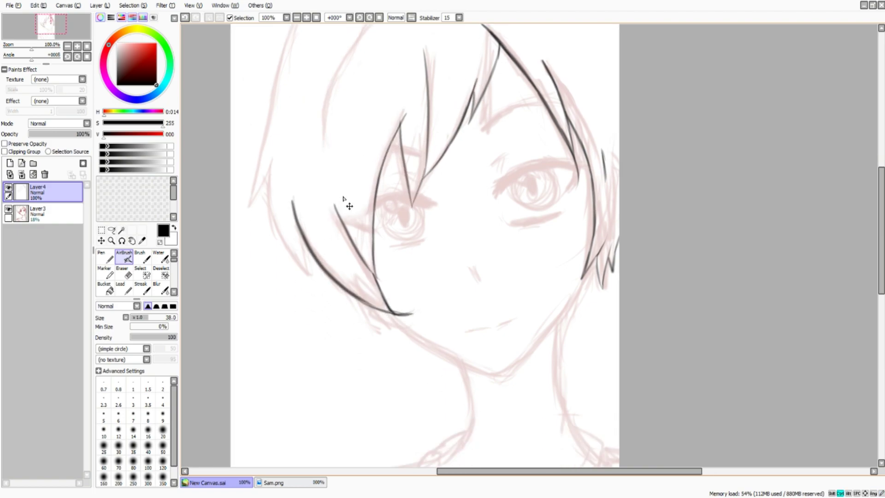
# Ink the curved crown strand and the pointed outer locks at the back of the hair.
pyautogui.scroll(2, 355, 189)
pyautogui.moveTo(366, 188); pyautogui.dragTo(404, 79)
pyautogui.hscroll(-1, 369, 74)
pyautogui.moveTo(357, 65); pyautogui.dragTo(354, 95)
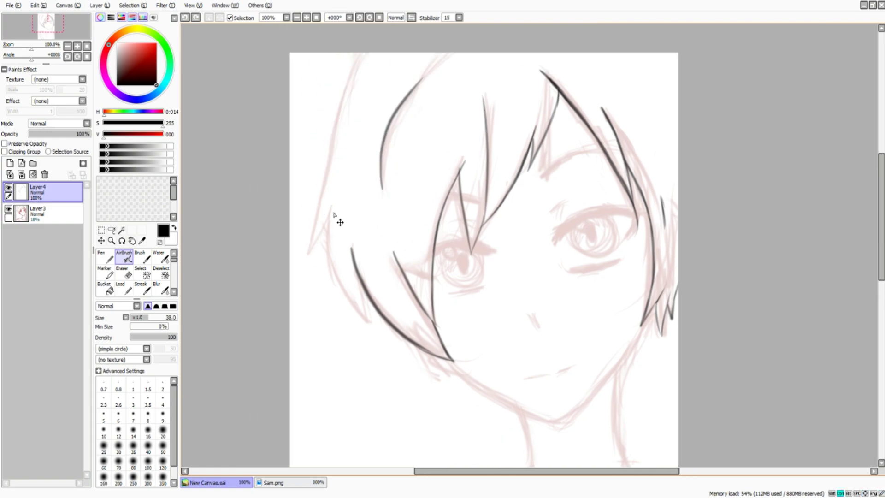
pyautogui.moveTo(339, 217)
pyautogui.mouseDown()
pyautogui.moveTo(306, 253)
pyautogui.moveTo(371, 323)
pyautogui.mouseUp()
pyautogui.hscroll(-1, 369, 318)
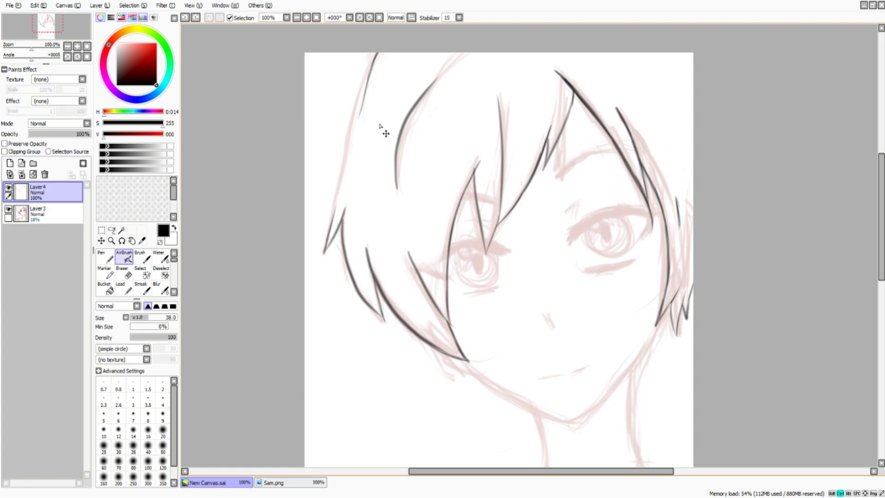
# Ink the long outer hair contour from the crown down to its pointed tip, replacing unsatisfactory strokes.
pyautogui.moveTo(386, 133)
pyautogui.mouseDown()
pyautogui.moveTo(414, 205)
pyautogui.moveTo(401, 152)
pyautogui.moveTo(451, 330)
pyautogui.mouseUp()
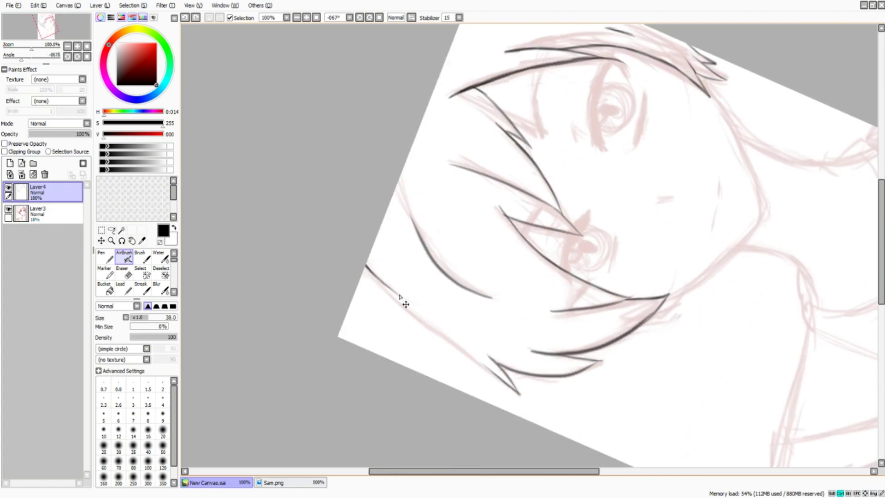
pyautogui.hotkey('ctrl', 'z')
pyautogui.moveTo(373, 245)
pyautogui.mouseDown()
pyautogui.moveTo(405, 321)
pyautogui.moveTo(373, 246)
pyautogui.moveTo(474, 355)
pyautogui.mouseUp()
pyautogui.scroll(-1, 474, 355)
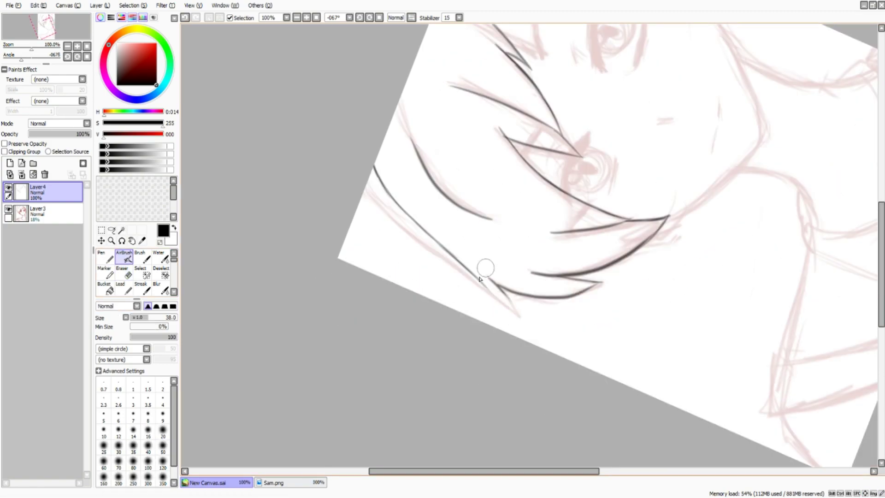
pyautogui.moveTo(484, 263)
pyautogui.mouseDown()
pyautogui.moveTo(326, 253)
pyautogui.moveTo(211, 270)
pyautogui.mouseUp()
pyautogui.hotkey('ctrl', 'z')
pyautogui.moveTo(412, 174); pyautogui.dragTo(480, 102)
pyautogui.scroll(-5, 379, 186)
pyautogui.click(8, 209)
pyautogui.click(8, 209)
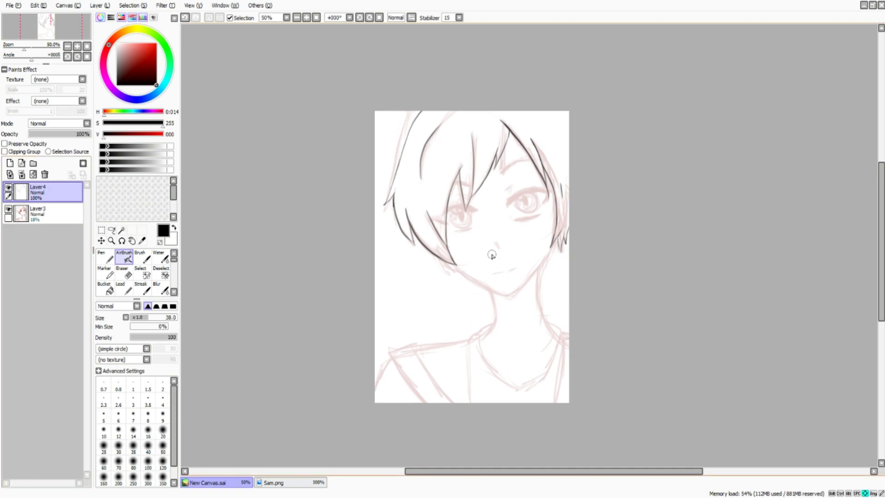
# Ink the jawline from both sides of the face and join it in a soft point at the chin.
pyautogui.scroll(2, 494, 247)
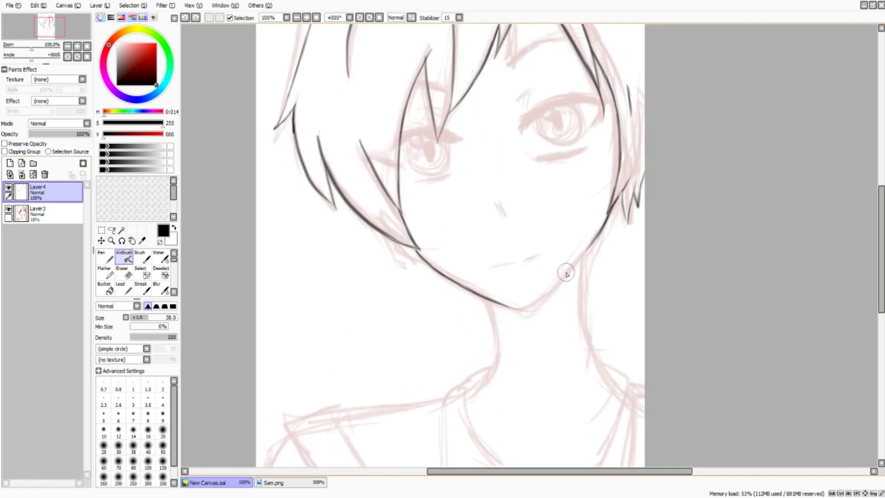
pyautogui.scroll(1, 566, 274)
pyautogui.press('Delete')
pyautogui.press('Delete')
pyautogui.press('Home')
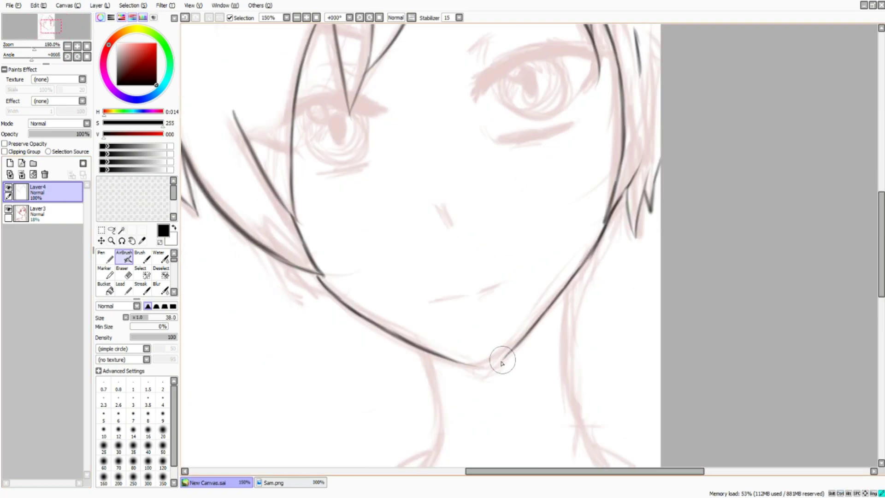
pyautogui.scroll(2, 496, 358)
pyautogui.scroll(-4, 431, 376)
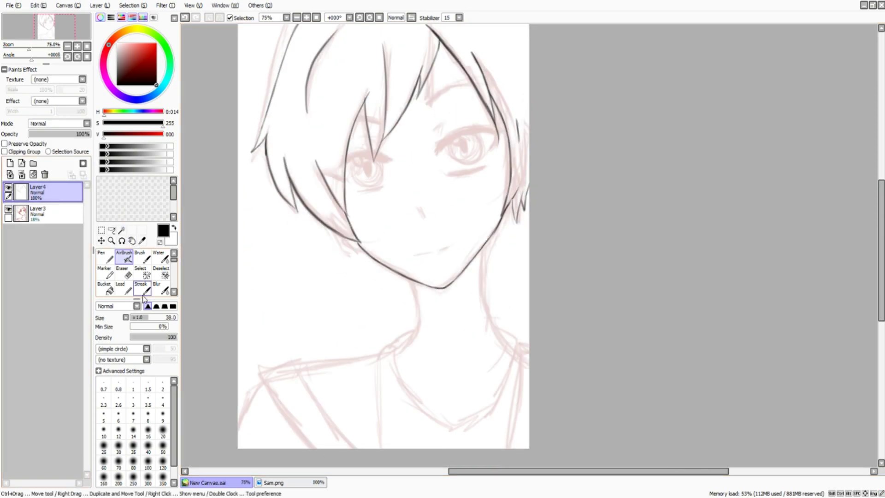
# Ink both sides of the neck and the curved collar edge at the base of the nearer side.
pyautogui.scroll(2, 415, 243)
pyautogui.moveTo(408, 189)
pyautogui.mouseDown()
pyautogui.moveTo(376, 337)
pyautogui.moveTo(401, 323)
pyautogui.mouseUp()
pyautogui.moveTo(541, 109)
pyautogui.mouseDown()
pyautogui.moveTo(613, 341)
pyautogui.moveTo(622, 217)
pyautogui.mouseUp()
pyautogui.moveTo(404, 177); pyautogui.dragTo(359, 225)
# Ink the deep rounded neckline of the shirt from both shoulders, replacing the first strokes, and add the far collar edge.
pyautogui.moveTo(392, 194); pyautogui.dragTo(504, 371)
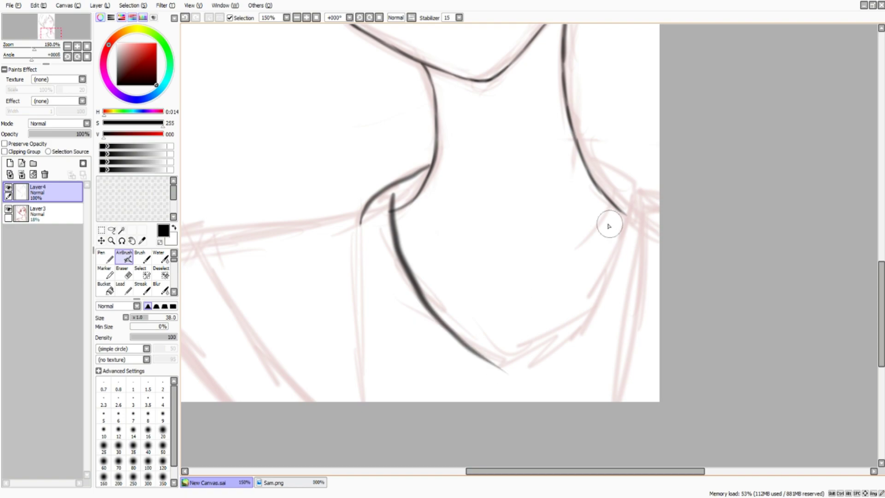
pyautogui.moveTo(625, 215); pyautogui.dragTo(507, 382)
pyautogui.hotkey('ctrl', 'z')
pyautogui.hotkey('ctrl', 'z')
pyautogui.moveTo(375, 187); pyautogui.dragTo(507, 364)
pyautogui.moveTo(581, 161)
pyautogui.mouseDown()
pyautogui.moveTo(629, 184)
pyautogui.moveTo(504, 362)
pyautogui.mouseUp()
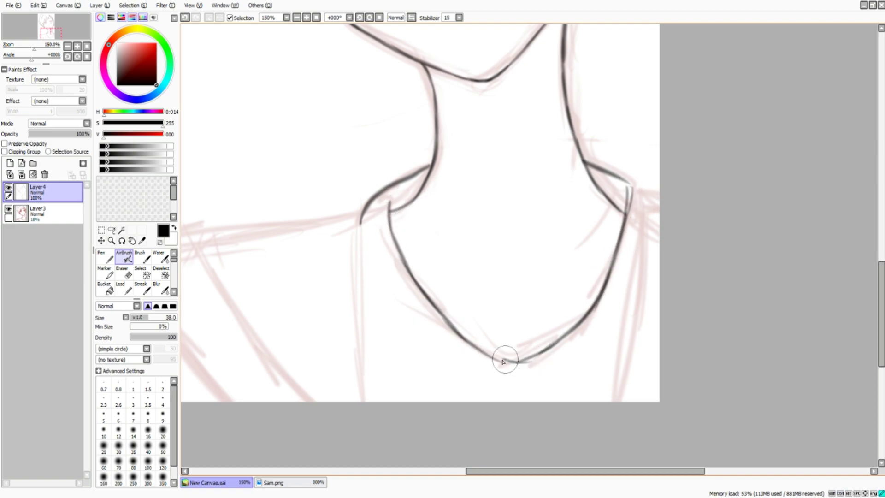
# Ink the two long front edges running down from the collar and the shoulder line outward from the neck.
pyautogui.moveTo(629, 186)
pyautogui.mouseDown()
pyautogui.moveTo(632, 313)
pyautogui.moveTo(613, 400)
pyautogui.mouseUp()
pyautogui.moveTo(359, 214); pyautogui.dragTo(359, 400)
pyautogui.moveTo(363, 221)
pyautogui.mouseDown()
pyautogui.moveTo(431, 221)
pyautogui.moveTo(493, 173)
pyautogui.moveTo(337, 198)
pyautogui.mouseUp()
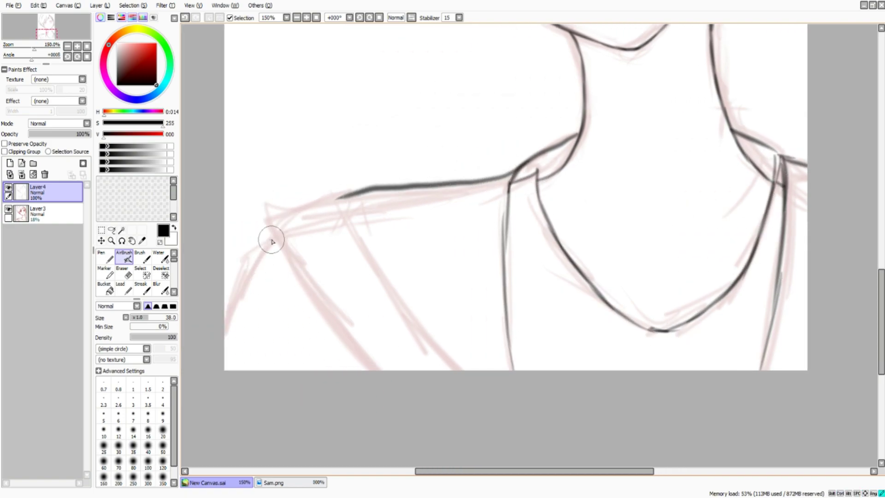
# Ink the two diagonal strap lines across the shoulder and the outer edge of the sleeve, replacing the first sleeve stroke.
pyautogui.moveTo(276, 228); pyautogui.dragTo(230, 318)
pyautogui.hotkey('ctrl', 'z')
pyautogui.moveTo(277, 207)
pyautogui.mouseDown()
pyautogui.moveTo(240, 263)
pyautogui.moveTo(366, 369)
pyautogui.mouseUp()
pyautogui.moveTo(254, 207)
pyautogui.mouseDown()
pyautogui.moveTo(350, 187)
pyautogui.moveTo(458, 369)
pyautogui.mouseUp()
pyautogui.moveTo(277, 240); pyautogui.dragTo(247, 274)
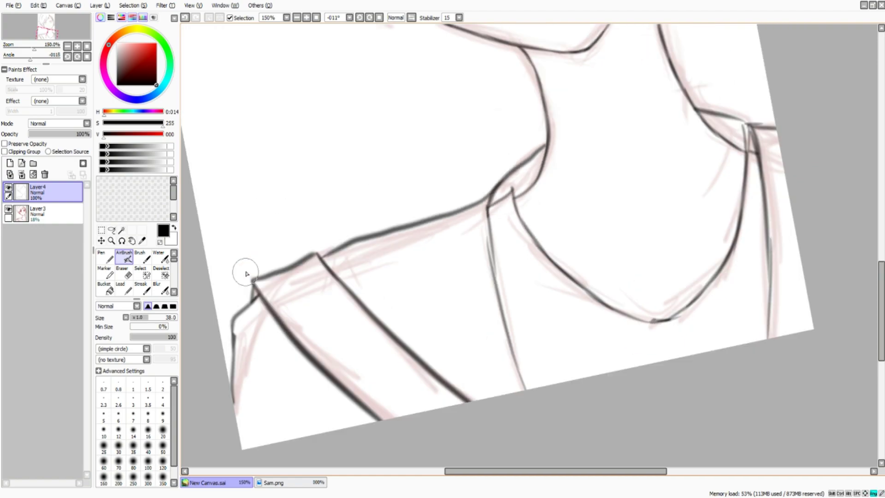
# Clean up and re-ink the corner where the collar and neckline meet on the far shoulder, on the line art layer.
pyautogui.press('Home')
pyautogui.click(40, 216)
pyautogui.press('e')
pyautogui.click(42, 197)
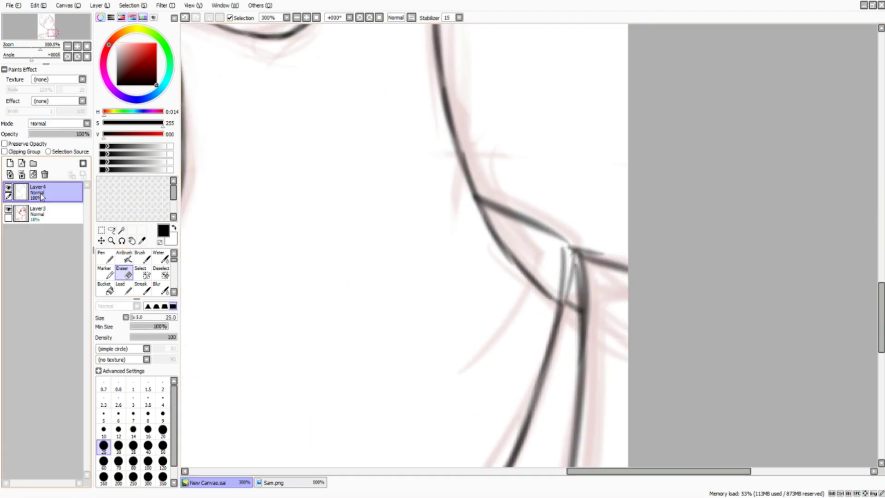
pyautogui.press('v')
pyautogui.moveTo(572, 249)
pyautogui.mouseDown()
pyautogui.moveTo(553, 295)
pyautogui.moveTo(563, 314)
pyautogui.mouseUp()
pyautogui.press('Home')
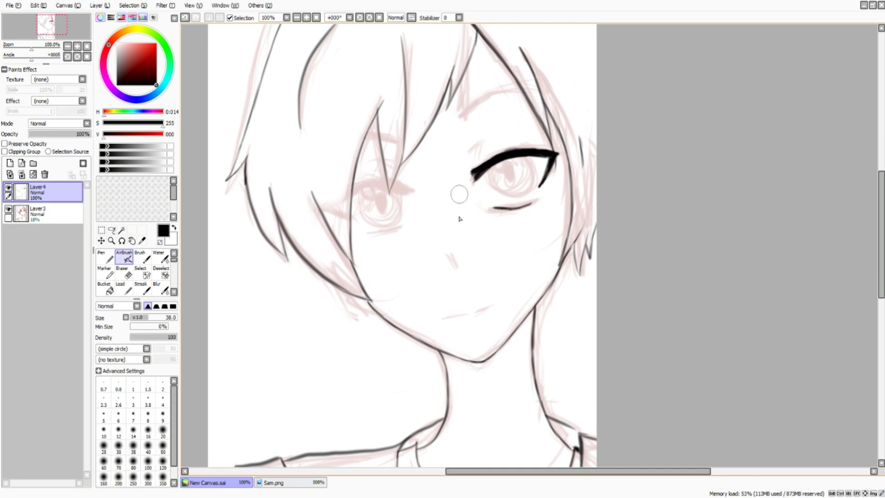
pyautogui.hscroll(1, 460, 218)
pyautogui.click(9, 209)
pyautogui.click(8, 209)
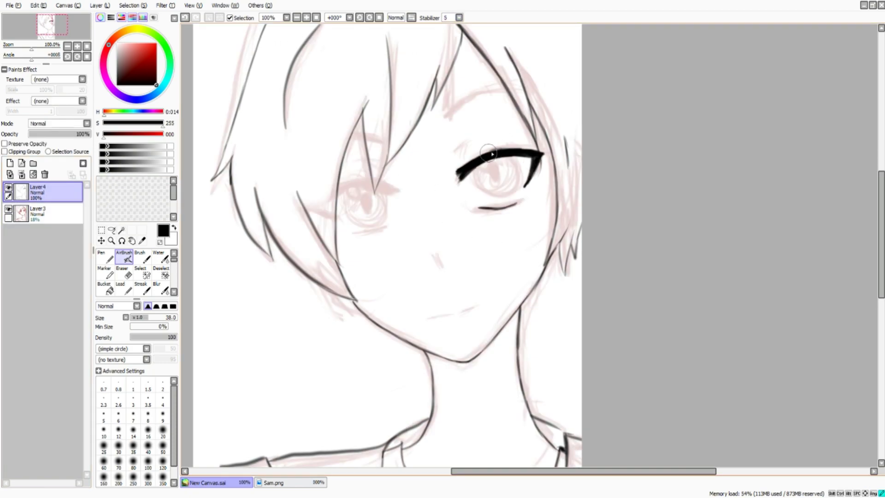
pyautogui.hscroll(-2, 414, 190)
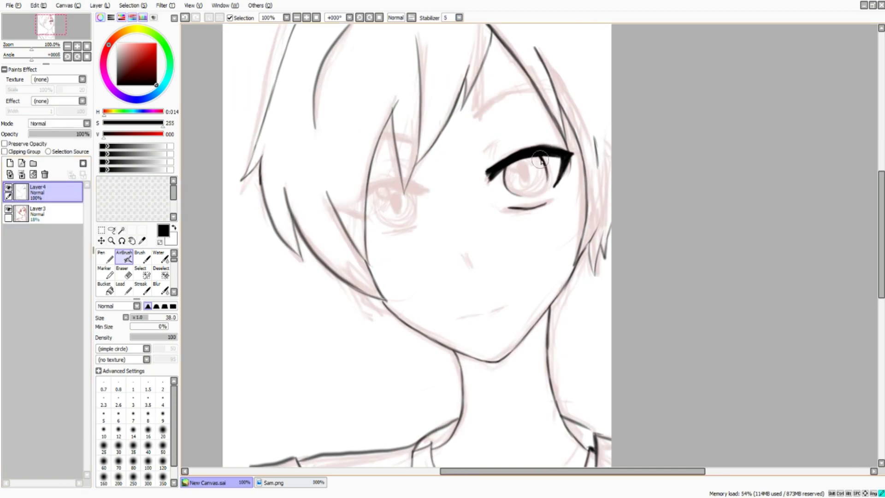
pyautogui.hscroll(1, 444, 138)
pyautogui.scroll(2, 470, 171)
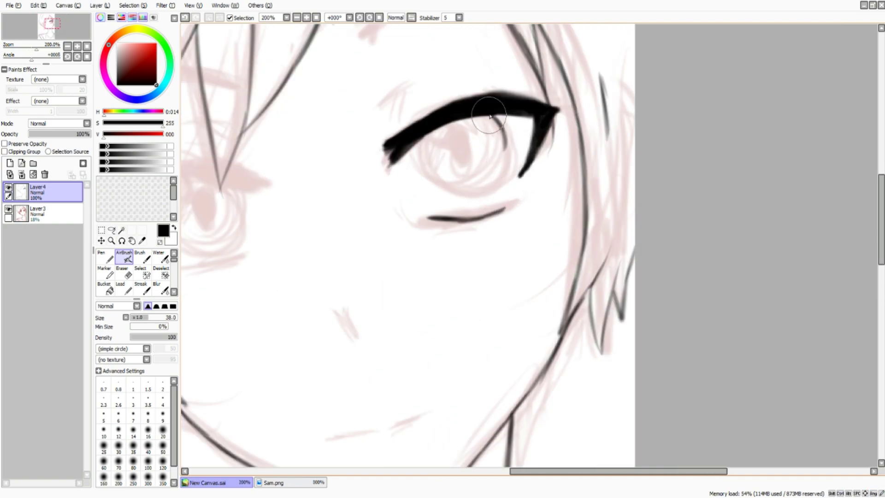
pyautogui.hotkey('ctrl', 'z')
pyautogui.hotkey('ctrl', 'z')
# Try to ink a separate upper lash line over the partly covered eye.
pyautogui.hscroll(-5, 194, 173)
pyautogui.moveTo(397, 182)
pyautogui.mouseDown()
pyautogui.moveTo(327, 166)
pyautogui.moveTo(282, 218)
pyautogui.mouseUp()
pyautogui.hscroll(-3, 310, 158)
pyautogui.hotkey('ctrl', 'z')
pyautogui.hotkey('ctrl', 'z')
pyautogui.hotkey('ctrl', 'z')
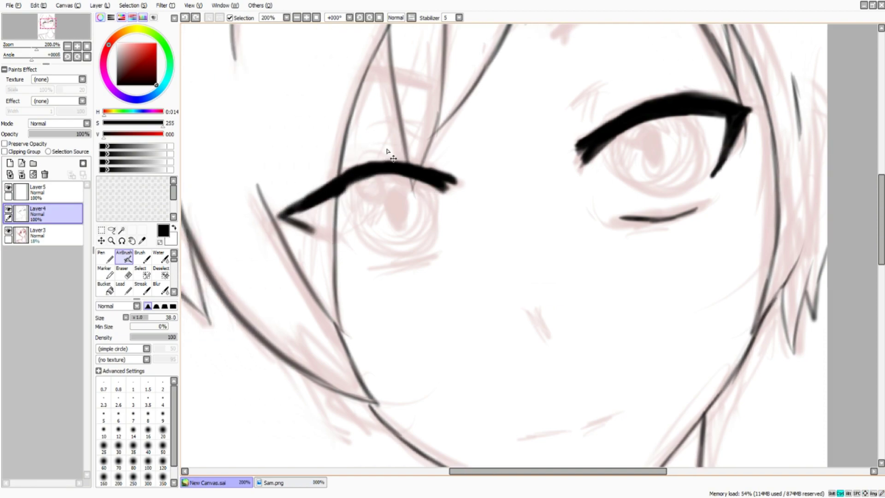
# Lasso the inked upper lash and lower lid of the uncovered eye and duplicate them onto a new layer.
pyautogui.press('l')
pyautogui.moveTo(574, 147)
pyautogui.mouseDown()
pyautogui.moveTo(695, 83)
pyautogui.moveTo(574, 198)
pyautogui.mouseUp()
pyautogui.hotkey('ctrl', 't')
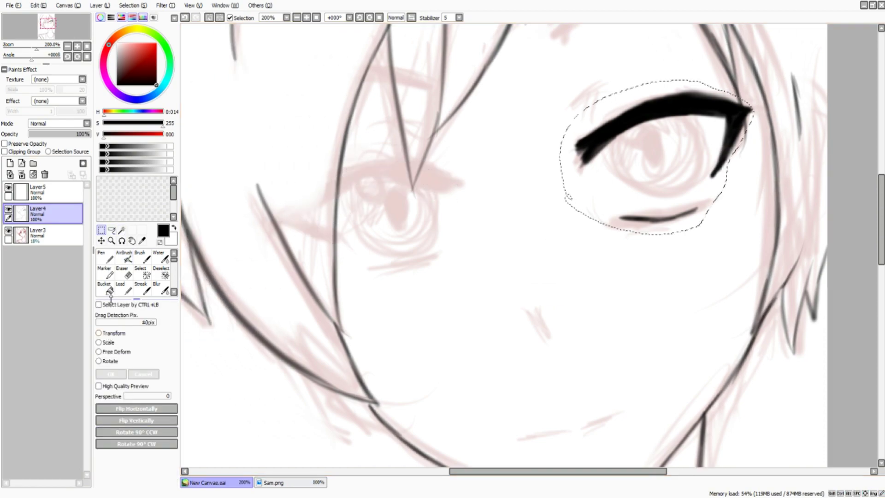
pyautogui.hotkey('ctrl', 'c')
pyautogui.hotkey('ctrl', 'v')
# Mirror the copied eye lines, rotate and position them over the partly covered eye, and merge them into the line art layer.
pyautogui.hotkey('ctrl', 't')
pyautogui.moveTo(754, 156); pyautogui.dragTo(253, 204)
pyautogui.press('Return')
pyautogui.hotkey('ctrl', 't')
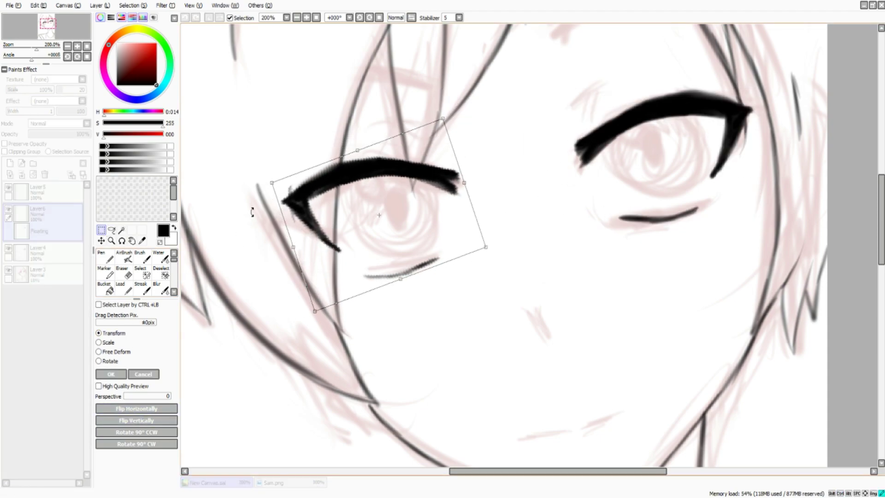
pyautogui.press('Return')
pyautogui.hotkey('ctrl', 'e')
# Ink the short nose line, the creases above both eyes and the eyebrow over the uncovered eye.
pyautogui.scroll(-3, 339, 210)
pyautogui.scroll(3, 348, 247)
pyautogui.press('v')
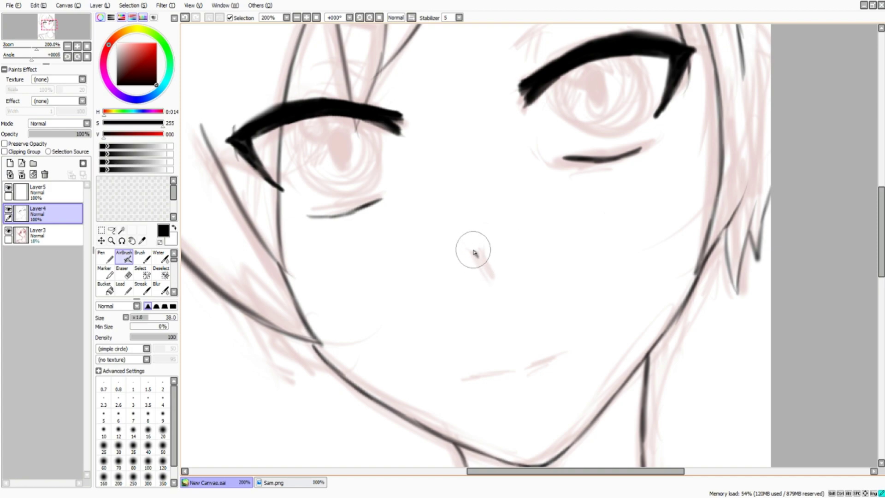
pyautogui.moveTo(473, 250); pyautogui.dragTo(487, 277)
pyautogui.scroll(2, 564, 82)
pyautogui.scroll(5, 530, 135)
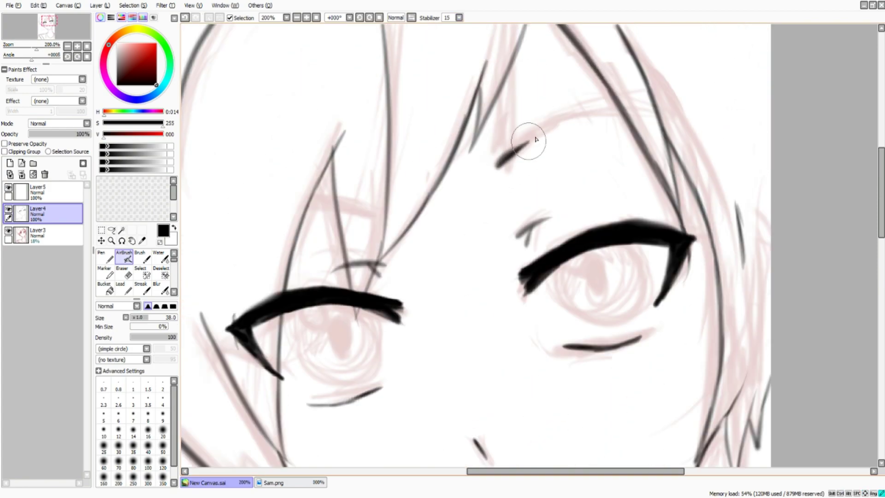
pyautogui.scroll(-10, 484, 295)
# Ink the mouth as two short dashes with the sketch hidden, and show the sketch again for comparison.
pyautogui.click(8, 232)
pyautogui.hotkey('ctrl', '-')
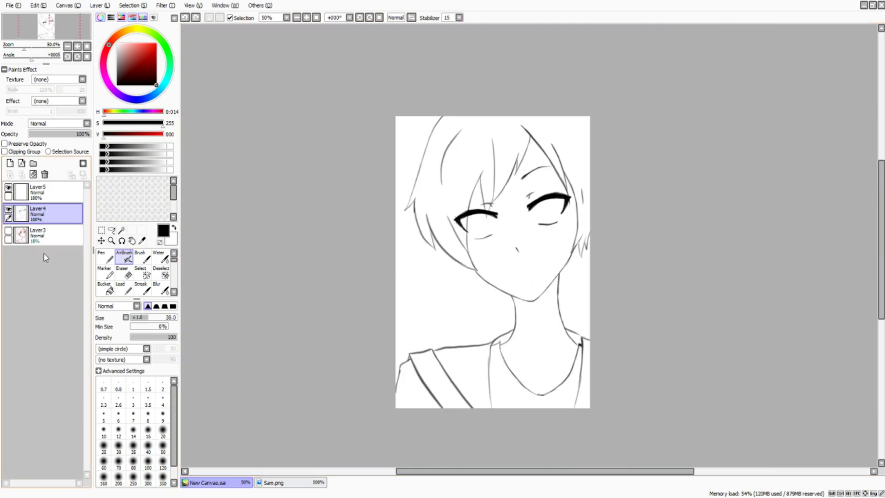
pyautogui.hotkey('ctrl', '+')
pyautogui.moveTo(434, 342); pyautogui.dragTo(472, 332)
pyautogui.hotkey('ctrl', '-')
pyautogui.click(101, 240)
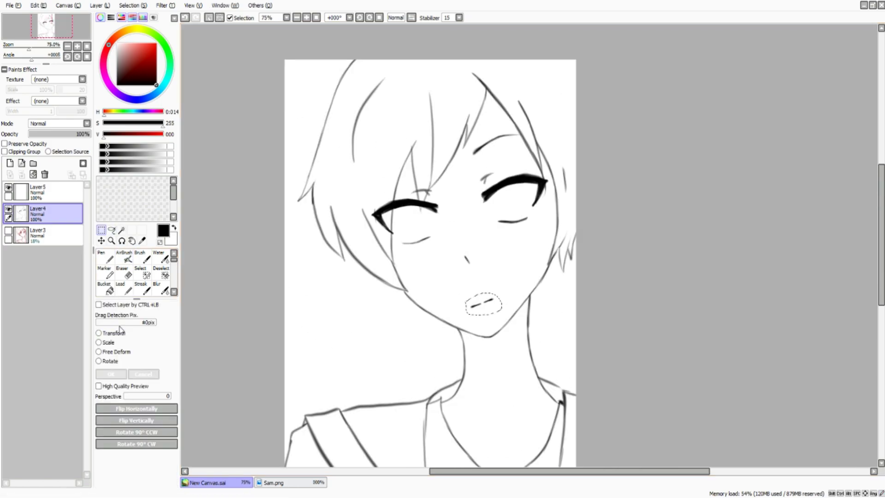
pyautogui.click(8, 232)
pyautogui.hotkey('ctrl', 'z')
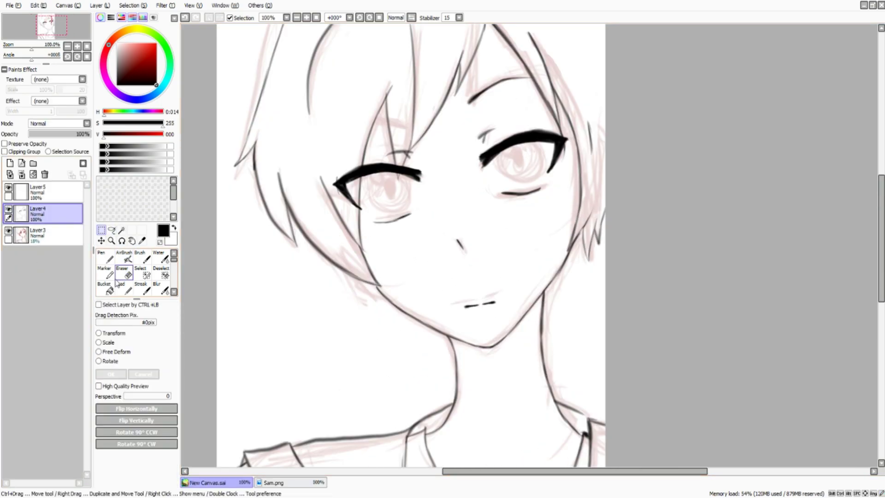
# Redraw the two mouth dashes along the slanted sketched mouth line, comparing versions by undoing and redoing the strokes.
pyautogui.hotkey('ctrl', '+')
pyautogui.moveTo(491, 296); pyautogui.dragTo(371, 330)
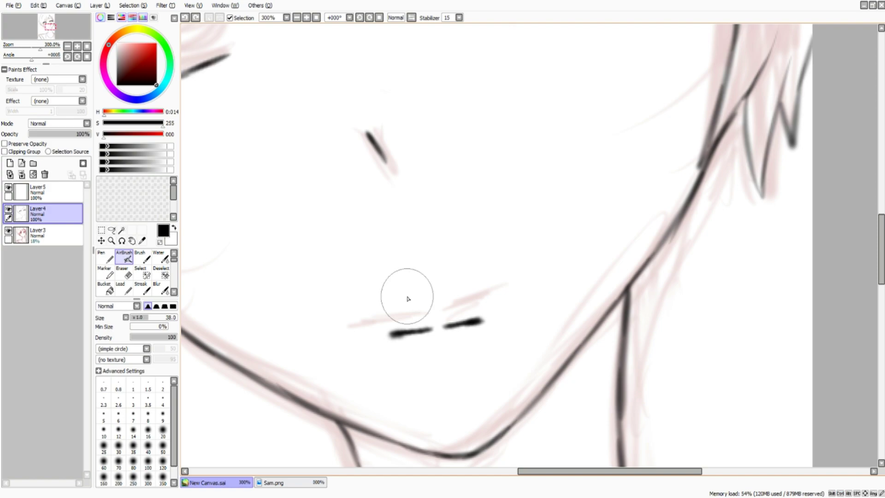
pyautogui.hotkey('ctrl', 'z')
pyautogui.hotkey('ctrl', 'z')
pyautogui.hotkey('ctrl', 'y')
pyautogui.hotkey('ctrl', 'y')
pyautogui.hotkey('ctrl', 'z')
pyautogui.hotkey('ctrl', 'z')
pyautogui.hotkey('ctrl', 'y')
pyautogui.hotkey('ctrl', 'y')
pyautogui.hotkey('ctrl', 'z')
pyautogui.hotkey('ctrl', 'y')
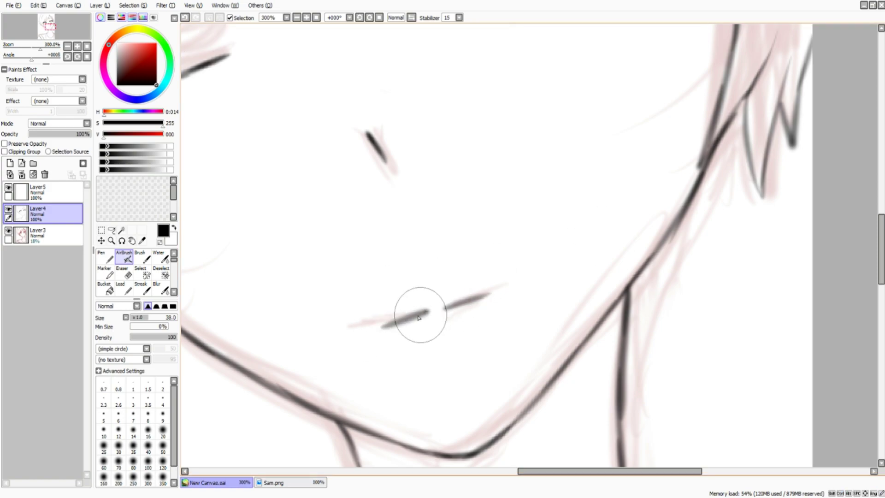
# Darken and refine the ends of the mouth dashes with a size 16 airbrush and the eraser.
pyautogui.hotkey('ctrl', '-')
pyautogui.hotkey('ctrl', '-')
pyautogui.hotkey('ctrl', '+')
pyautogui.hotkey('ctrl', '+')
pyautogui.hotkey('ctrl', '+')
pyautogui.hotkey('ctrl', '+')
pyautogui.press('e')
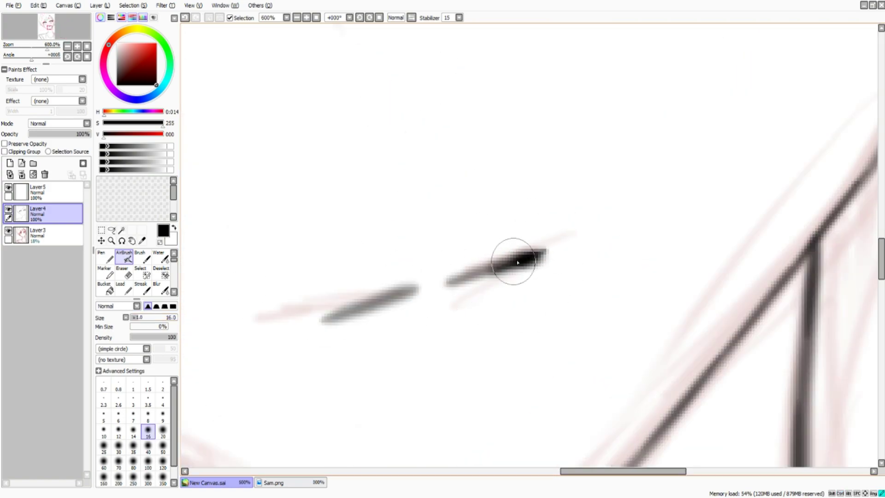
pyautogui.press(']')
pyautogui.press(']')
pyautogui.press('Delete')
pyautogui.hotkey('ctrl', '-')
pyautogui.hotkey('ctrl', '-')
pyautogui.hotkey('ctrl', '-')
pyautogui.hotkey('ctrl', '-')
pyautogui.hotkey('ctrl', '-')
pyautogui.hotkey('ctrl', '-')
pyautogui.press('Delete')
# Create a layer beneath the sketch and fill it with neutral grey at value 159 as a background.
pyautogui.click(42, 235)
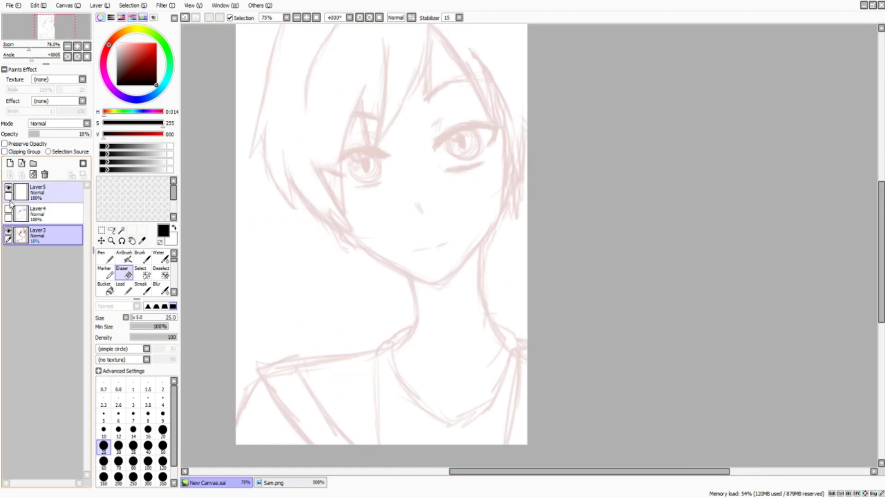
pyautogui.click(10, 163)
pyautogui.click(104, 288)
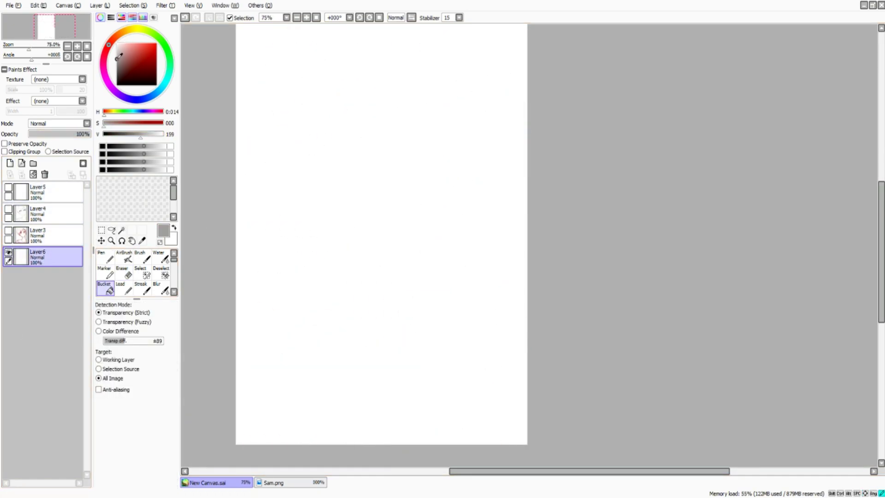
pyautogui.click(378, 323)
# Touch up the lash of the partly covered eye in black with the airbrush on the line art layer.
pyautogui.click(42, 214)
pyautogui.hotkey('ctrl', '+')
pyautogui.press('v')
pyautogui.hotkey('ctrl', '+')
pyautogui.hotkey('ctrl', '+')
pyautogui.keyDown('alt'); pyautogui.click(331, 141); pyautogui.keyUp('alt')
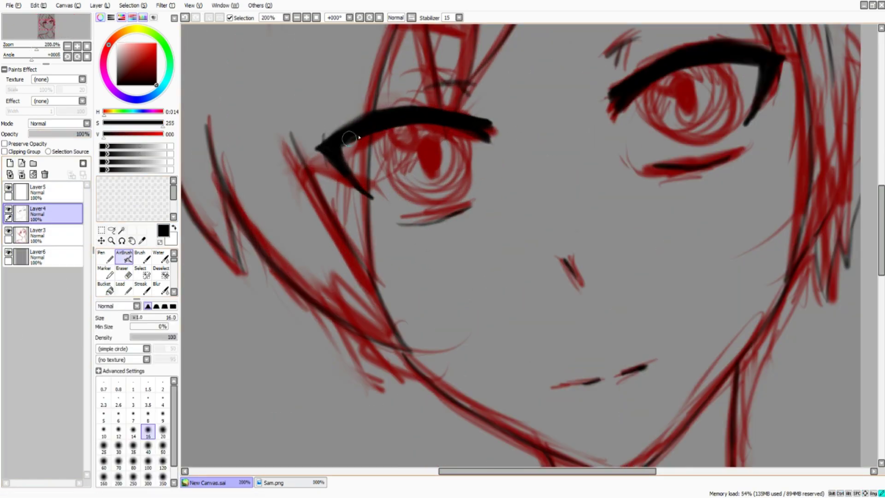
# Rename the empty top layer as Skin.
pyautogui.hotkey('ctrl', '-')
pyautogui.hotkey('ctrl', '-')
pyautogui.hotkey('ctrl', '-')
pyautogui.doubleClick(37, 196)
pyautogui.write('Skin')
pyautogui.press('Return')
# Hide the sketch and select the face, neck and chest areas of the line art with the Magic Wand.
pyautogui.click(8, 233)
pyautogui.click(122, 230)
pyautogui.click(391, 207)
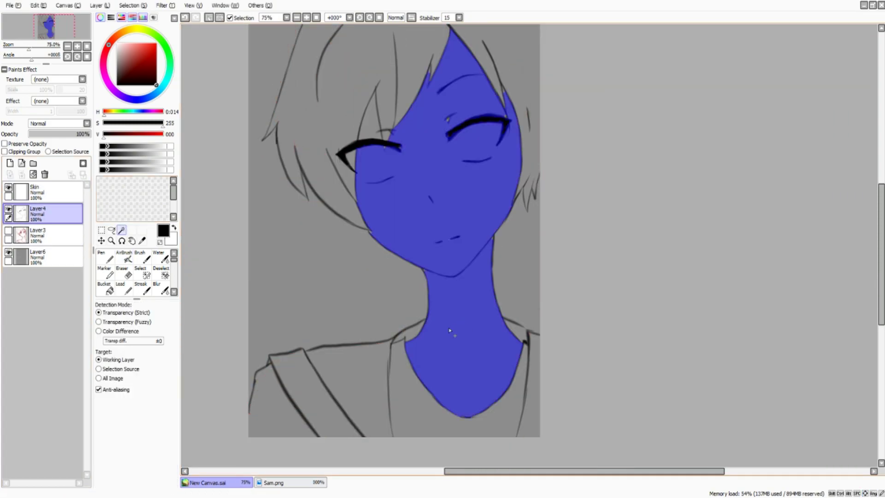
pyautogui.hotkey('ctrl', '+')
pyautogui.hotkey('ctrl', '+')
pyautogui.moveTo(295, 240)
pyautogui.mouseDown()
pyautogui.moveTo(329, 259)
pyautogui.moveTo(369, 304)
pyautogui.mouseUp()
# Place the line art layer above Skin and refine the skin selection's edges with a size 2 Select pen and size 5 Deselect pen.
pyautogui.moveTo(41, 213); pyautogui.dragTo(41, 189)
pyautogui.click(140, 272)
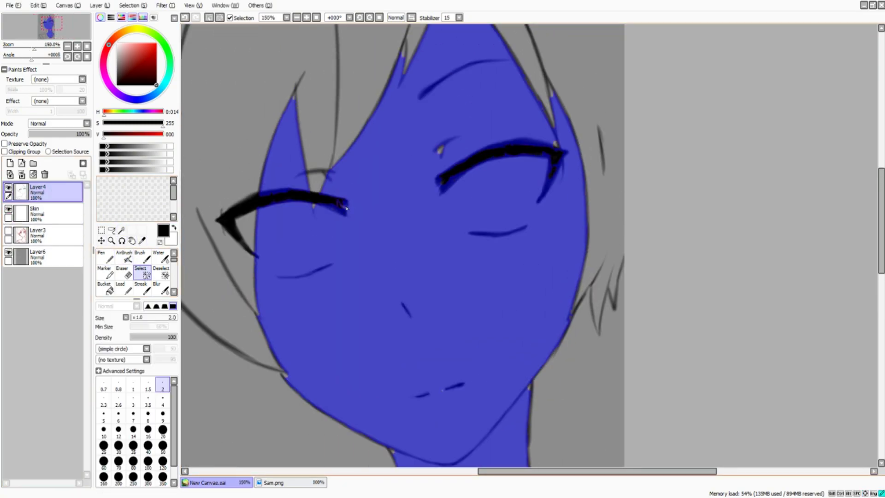
pyautogui.scroll(-5, 548, 145)
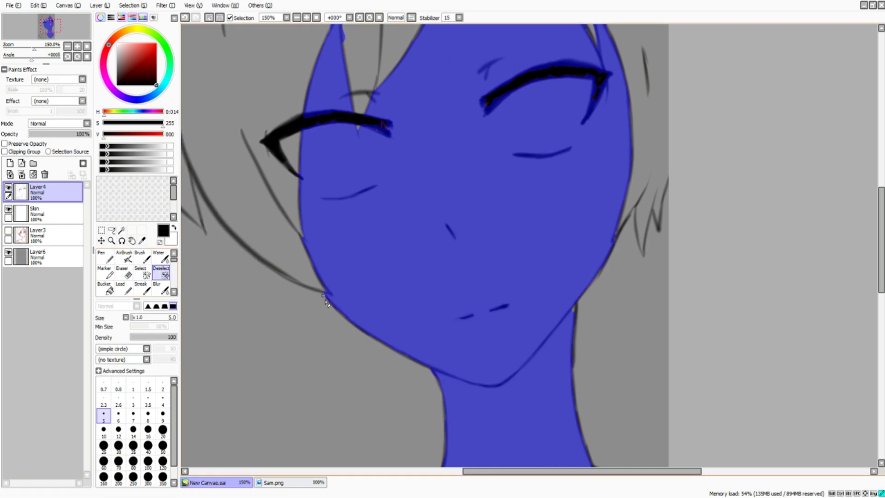
pyautogui.press('d')
pyautogui.scroll(-5, 524, 318)
# Take the light tan skin tone from the Sam.png reference and fill the selected face, neck and chest on the Skin layer.
pyautogui.click(276, 483)
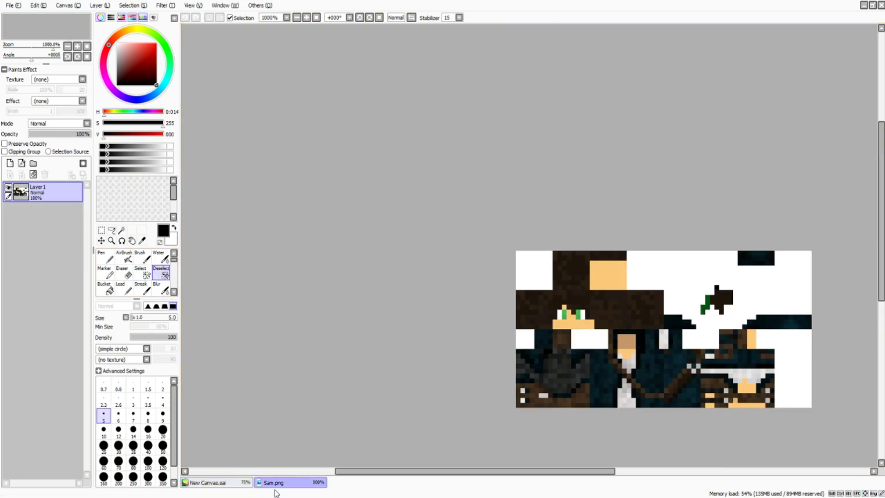
pyautogui.click(207, 483)
pyautogui.click(41, 214)
pyautogui.click(106, 256)
pyautogui.moveTo(392, 138)
pyautogui.mouseDown()
pyautogui.moveTo(387, 194)
pyautogui.moveTo(461, 82)
pyautogui.moveTo(507, 161)
pyautogui.moveTo(467, 133)
pyautogui.moveTo(480, 415)
pyautogui.moveTo(480, 231)
pyautogui.mouseUp()
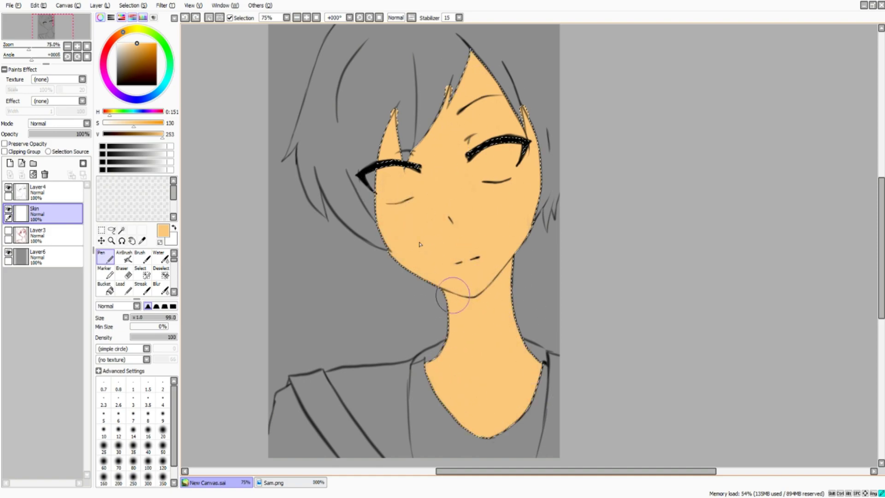
# On a new layer above Skin, airbrush orange-brown shadows beneath the fringe tips and side locks with a 22% minimum size.
pyautogui.click(9, 163)
pyautogui.click(124, 256)
pyautogui.click(137, 49)
pyautogui.click(139, 326)
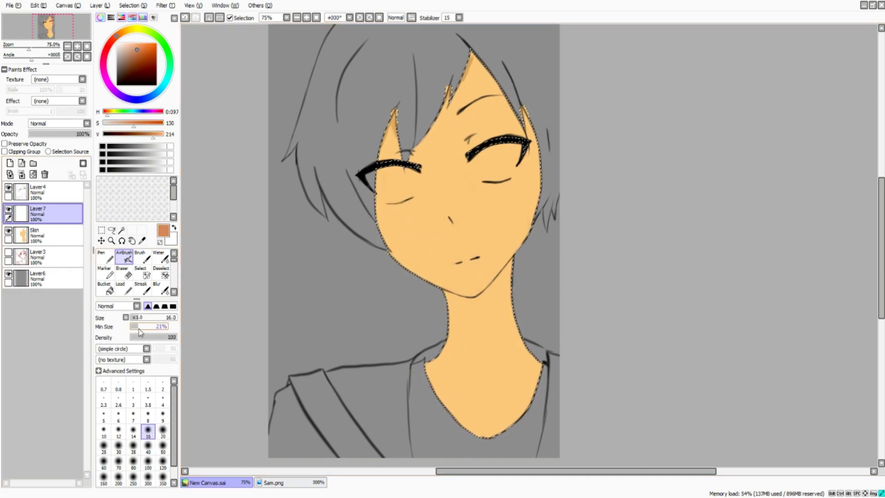
pyautogui.moveTo(394, 110); pyautogui.dragTo(390, 134)
pyautogui.moveTo(474, 57); pyautogui.dragTo(465, 82)
pyautogui.moveTo(525, 108); pyautogui.dragTo(530, 134)
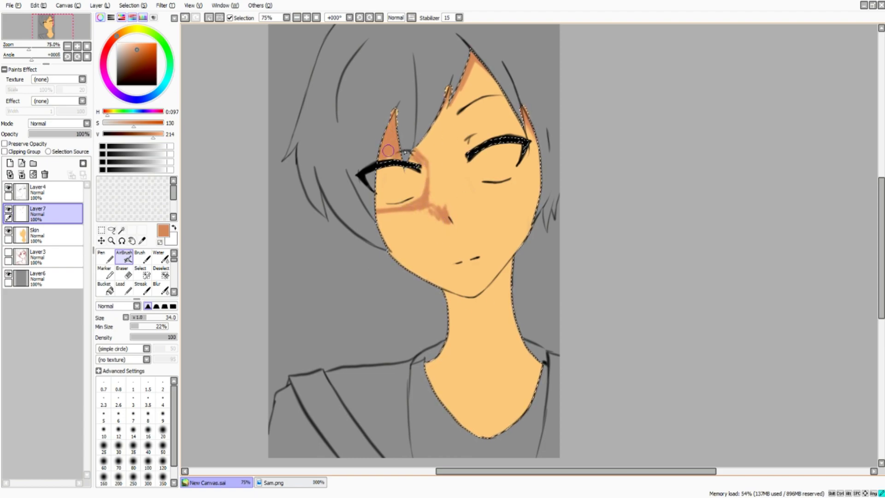
# Undo the broad forehead and nose shadow and airbrush narrow shading along the fringe edge and the nearer cheek contour.
pyautogui.moveTo(388, 150)
pyautogui.mouseDown()
pyautogui.moveTo(489, 88)
pyautogui.moveTo(443, 175)
pyautogui.moveTo(443, 217)
pyautogui.moveTo(456, 148)
pyautogui.mouseUp()
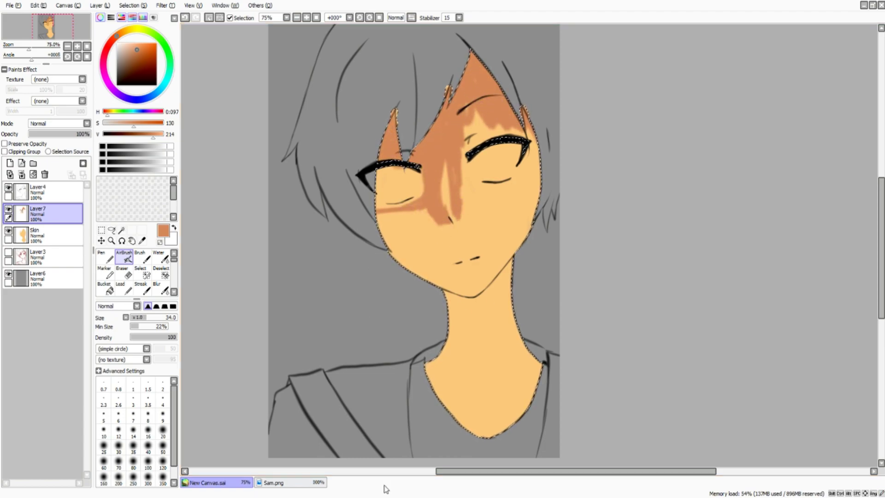
pyautogui.hotkey('ctrl', 'z')
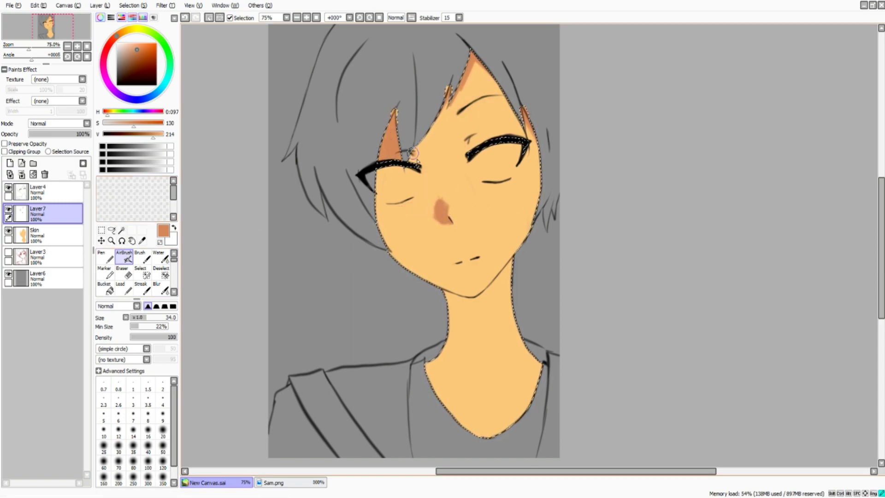
pyautogui.moveTo(459, 95); pyautogui.dragTo(415, 147)
pyautogui.moveTo(381, 219); pyautogui.dragTo(406, 272)
# Soften the nose, fringe and cheek shadows with the Blur tool at 100% minimum size.
pyautogui.click(161, 289)
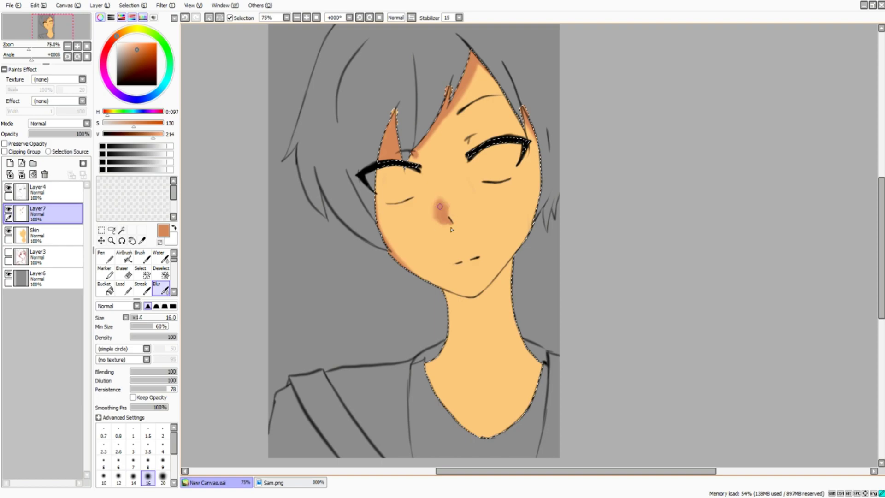
pyautogui.moveTo(154, 327); pyautogui.dragTo(168, 327)
pyautogui.moveTo(514, 162); pyautogui.dragTo(500, 129)
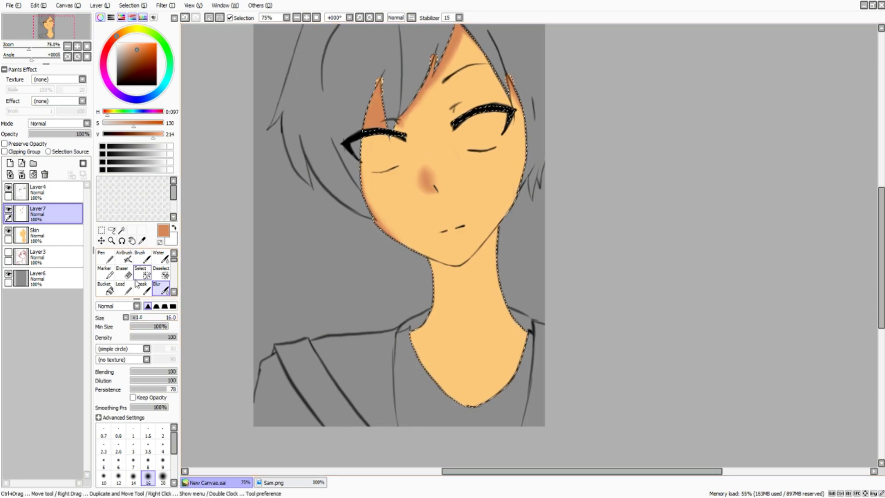
# Airbrush an orange-brown cast shadow under the chin and along the jawline onto the neck.
pyautogui.click(123, 256)
pyautogui.moveTo(498, 231); pyautogui.dragTo(443, 277)
pyautogui.moveTo(489, 251); pyautogui.dragTo(448, 271)
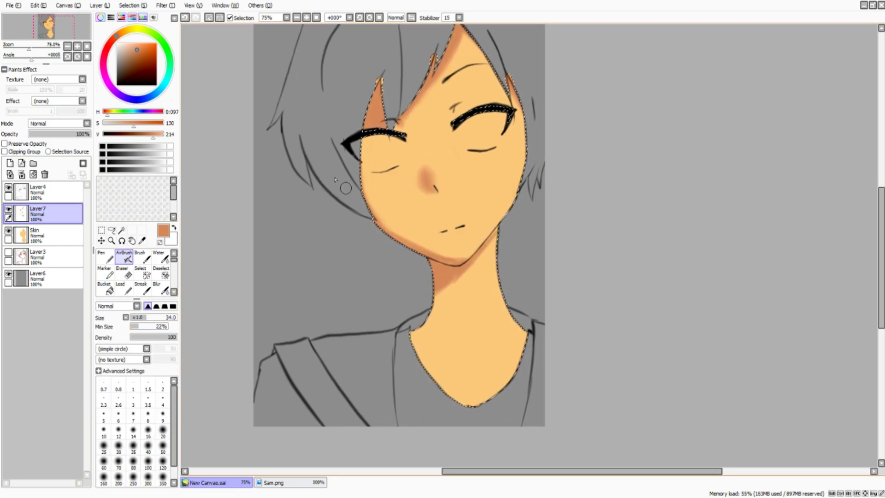
# Airbrush a broad orange-brown shadow over the nearer half of the face, from fringe to chin, and soften its edge with Blur.
pyautogui.moveTo(396, 175)
pyautogui.mouseDown()
pyautogui.moveTo(337, 174)
pyautogui.moveTo(313, 184)
pyautogui.moveTo(355, 143)
pyautogui.moveTo(350, 230)
pyautogui.moveTo(327, 208)
pyautogui.moveTo(350, 106)
pyautogui.mouseUp()
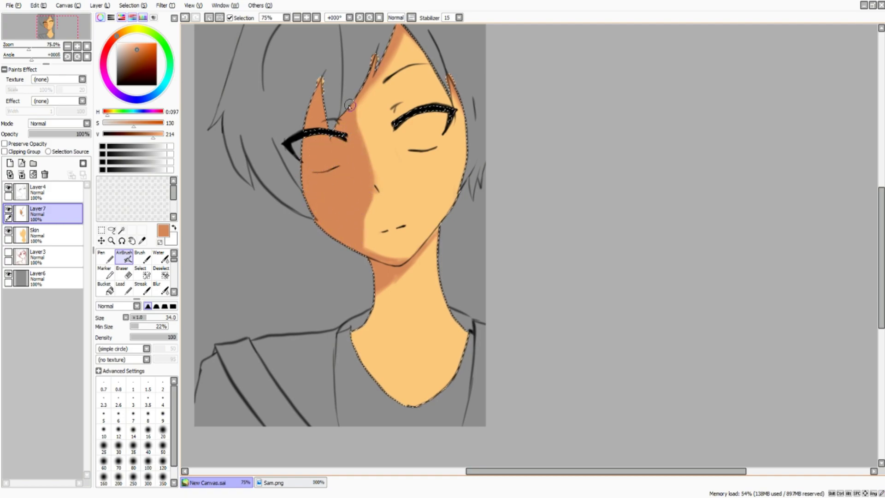
pyautogui.moveTo(285, 260)
pyautogui.mouseDown()
pyautogui.moveTo(300, 275)
pyautogui.moveTo(412, 226)
pyautogui.mouseUp()
pyautogui.press('b')
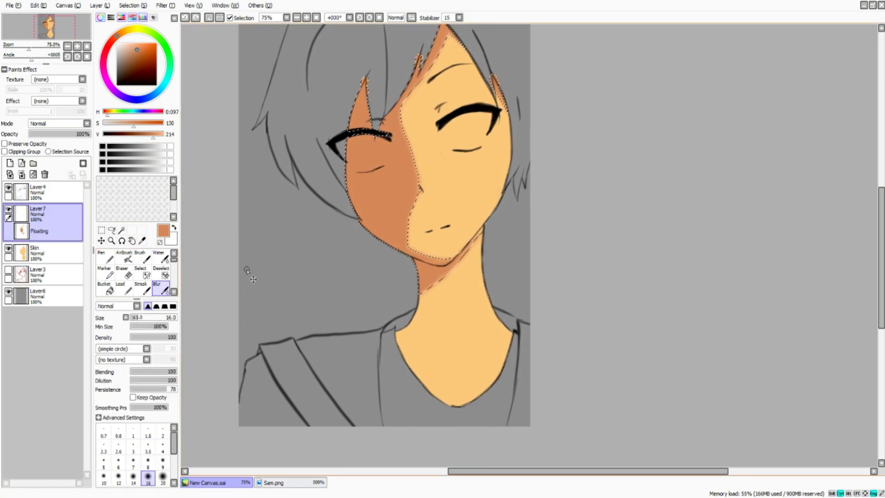
# Airbrush a small lower-lip shadow and shading along the neck and neckline at 22% minimum size, and soften them with Blur.
pyautogui.press('a')
pyautogui.moveTo(451, 263); pyautogui.dragTo(437, 216)
pyautogui.scroll(-1, 435, 217)
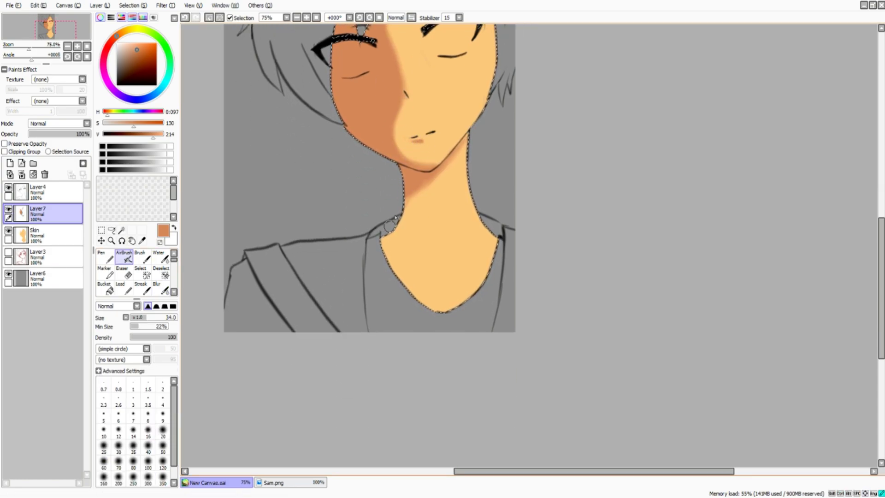
pyautogui.moveTo(387, 242); pyautogui.dragTo(418, 288)
pyautogui.scroll(2, 392, 243)
pyautogui.press('b')
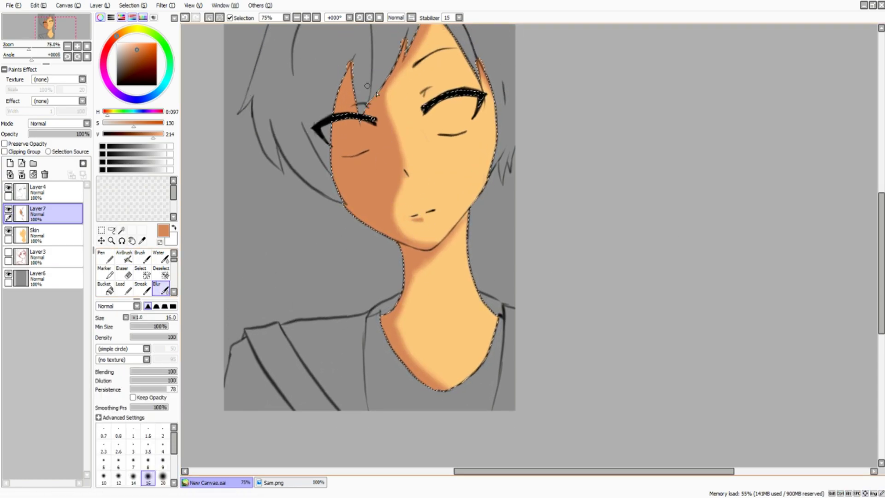
# Try a reddish airbrush shadow across the forehead under the fringe at size 84 on a new layer.
pyautogui.click(9, 163)
pyautogui.moveTo(159, 319); pyautogui.dragTo(172, 317)
pyautogui.moveTo(392, 60); pyautogui.dragTo(452, 88)
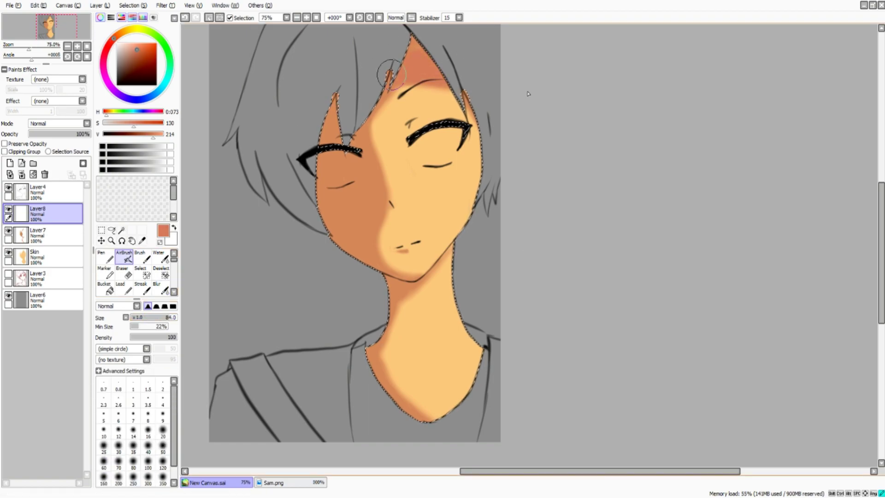
pyautogui.moveTo(359, 115); pyautogui.dragTo(480, 131)
# Use Luminosity blending for the new layer above the face shading and dab a small highlight on the nose.
pyautogui.click(87, 124)
pyautogui.click(50, 152)
pyautogui.moveTo(83, 134); pyautogui.dragTo(43, 134)
pyautogui.moveTo(405, 50); pyautogui.dragTo(323, 139)
pyautogui.click(45, 173)
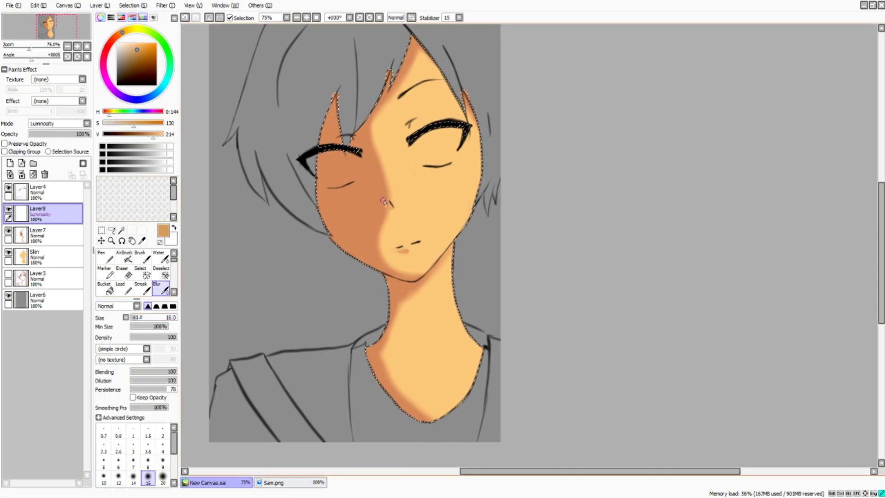
# Try selecting the hair sections directly on the line art layer with the Magic Wand and a size 19 Select brush.
pyautogui.click(101, 241)
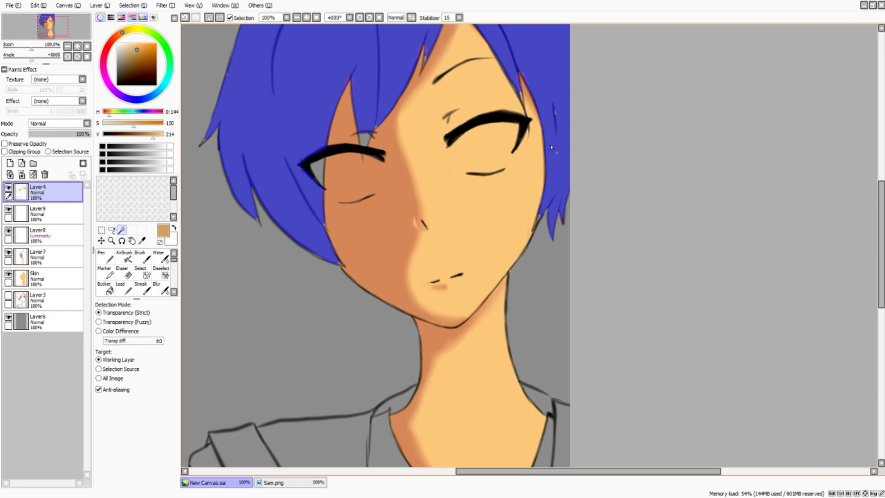
pyautogui.scroll(4, 544, 157)
pyautogui.press('c')
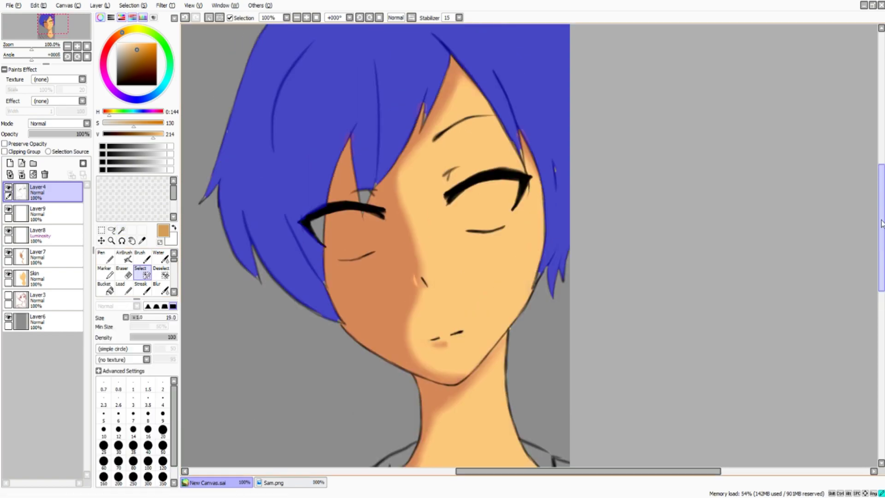
pyautogui.moveTo(543, 304); pyautogui.dragTo(534, 326)
# Hide the skin and shading layers, and replace the hair selection with a Magic Wand selection of everything outside the hair.
pyautogui.moveTo(9, 230); pyautogui.dragTo(8, 274)
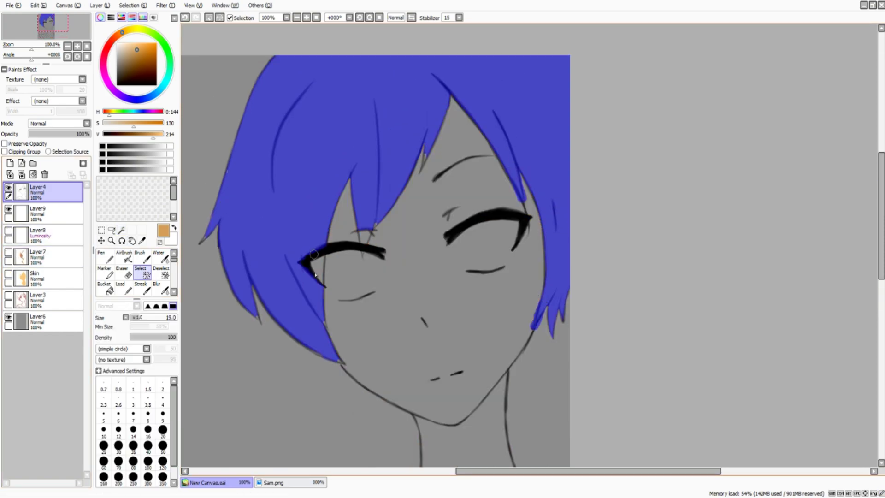
pyautogui.hotkey('ctrl', 'd')
pyautogui.scroll(-1, 224, 165)
pyautogui.click(122, 230)
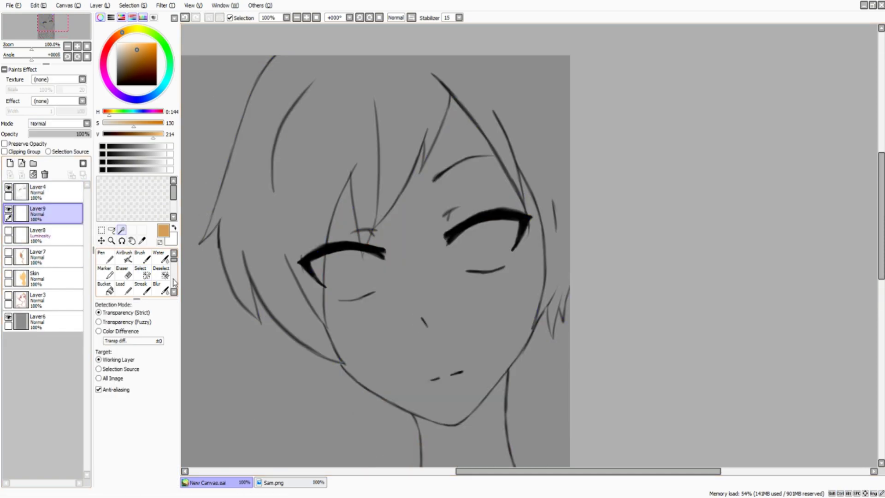
pyautogui.click(404, 325)
pyautogui.scroll(-15, 403, 325)
pyautogui.scroll(14, 404, 324)
pyautogui.hscroll(-4, 323, 258)
# Clean up the selection along the outer hair outline, jaw, neck and clothing lines with the Select and Deselect brushes.
pyautogui.press('c')
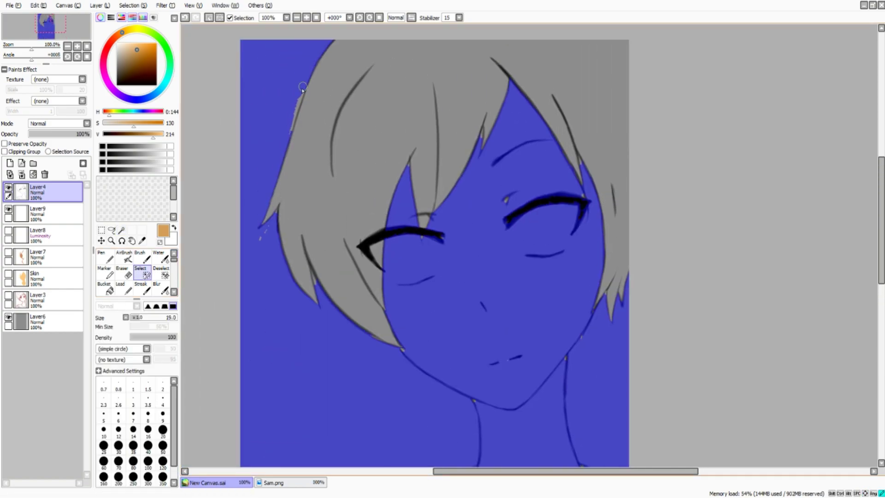
pyautogui.scroll(-3, 261, 194)
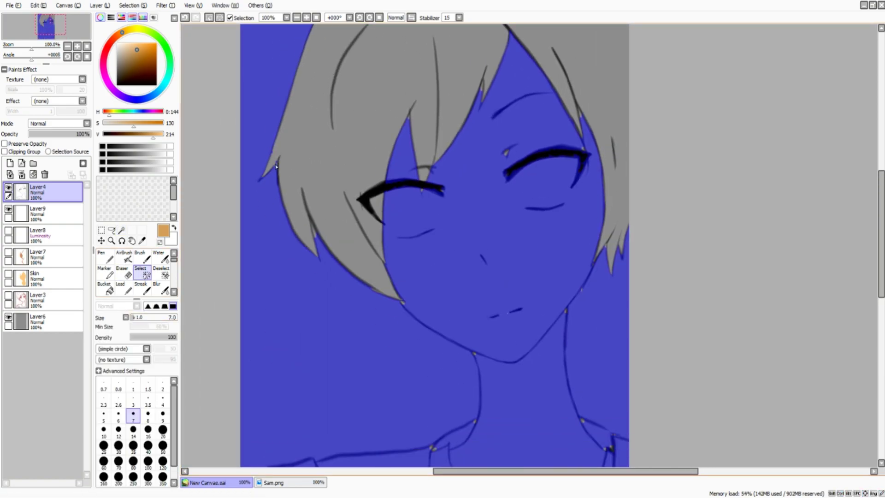
pyautogui.press('v')
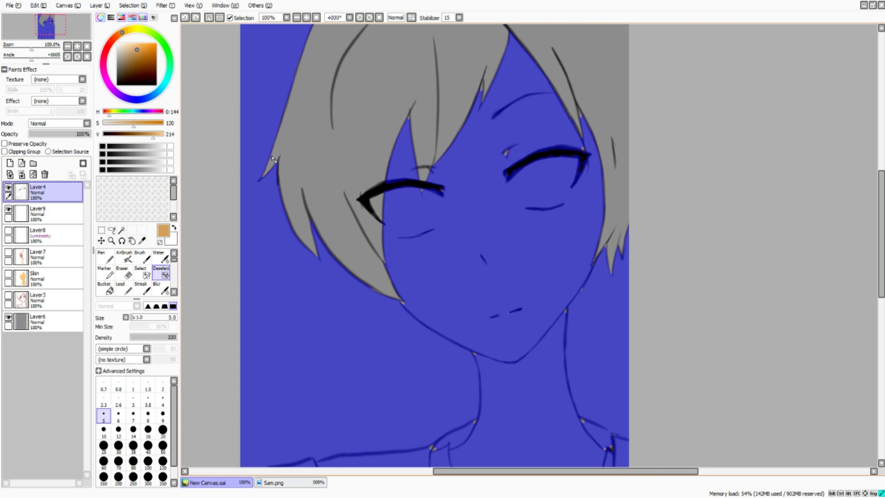
pyautogui.scroll(-5, 273, 159)
pyautogui.hscroll(4, 323, 203)
pyautogui.press('c')
pyautogui.scroll(-6, 415, 333)
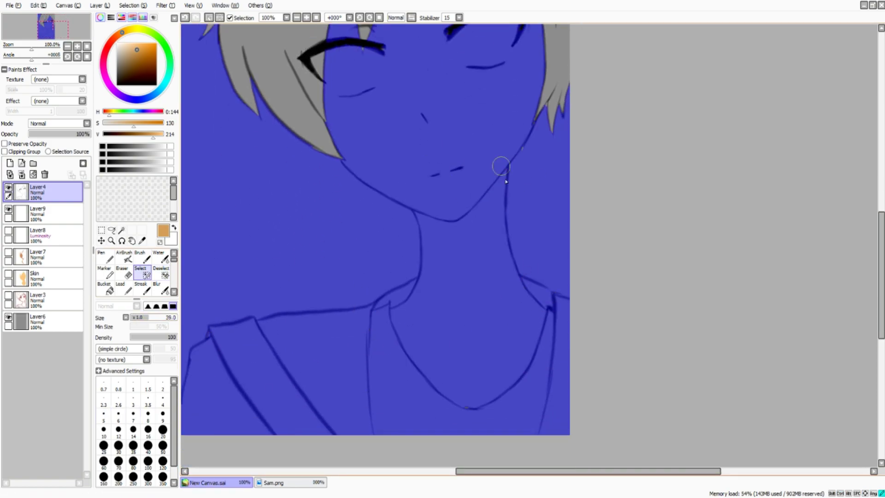
pyautogui.scroll(14, 461, 188)
pyautogui.hscroll(-1, 343, 279)
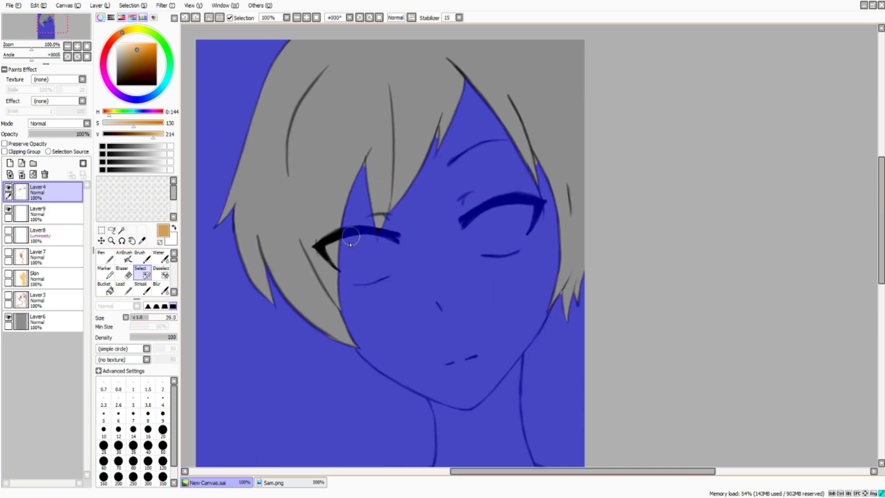
# Refine the selection around the fringe tips and nearer eyelashes with the size 7 Select and size 5 Deselect brushes.
pyautogui.hscroll(2, 350, 244)
pyautogui.press('c')
pyautogui.scroll(2, 346, 258)
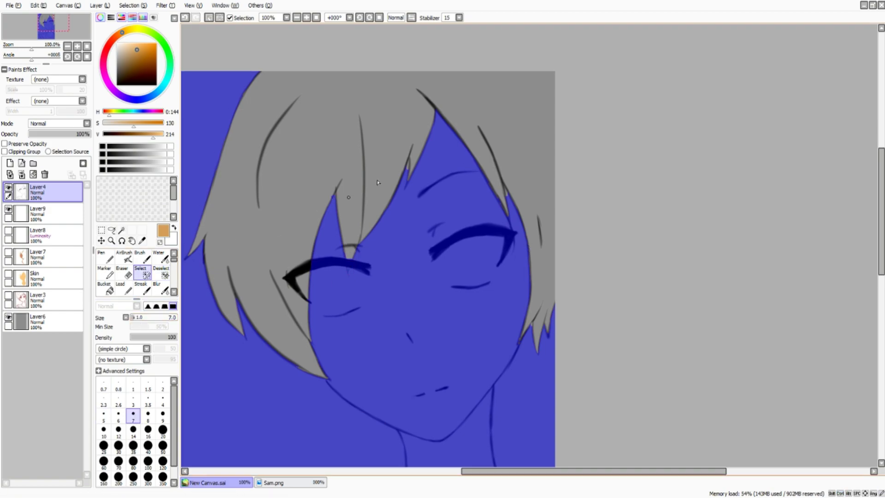
pyautogui.scroll(-2, 512, 217)
pyautogui.press('c')
pyautogui.hscroll(-2, 438, 184)
pyautogui.scroll(2, 417, 157)
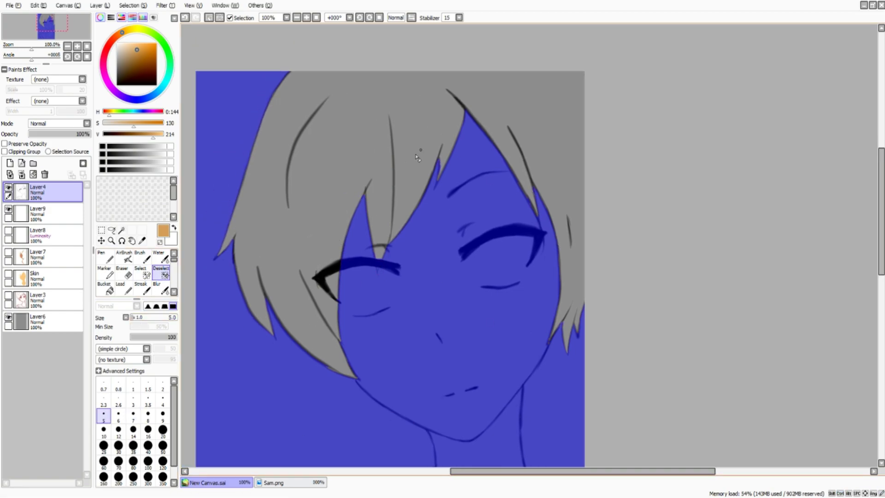
pyautogui.scroll(2, 379, 194)
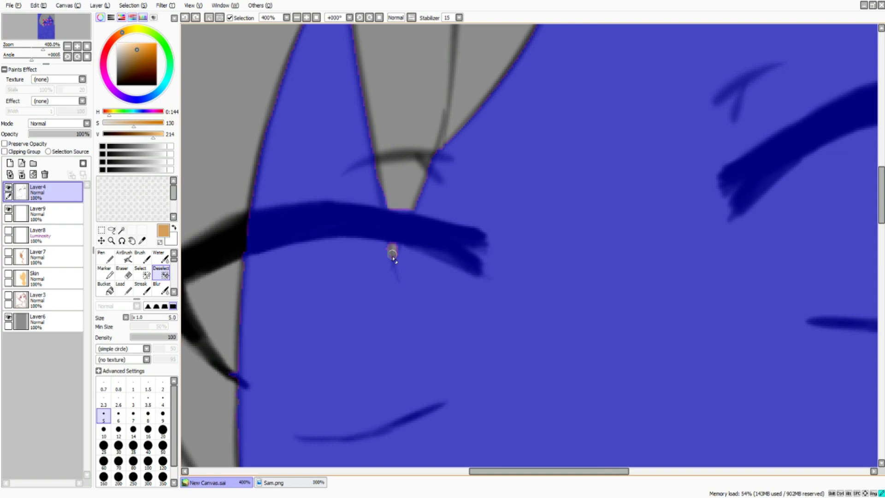
pyautogui.scroll(-4, 392, 250)
# Invert the selection to isolate the hair and fill it with dark brown on Layer9 using the size 99 Pen.
pyautogui.hotkey('ctrl', 'i')
pyautogui.press('n')
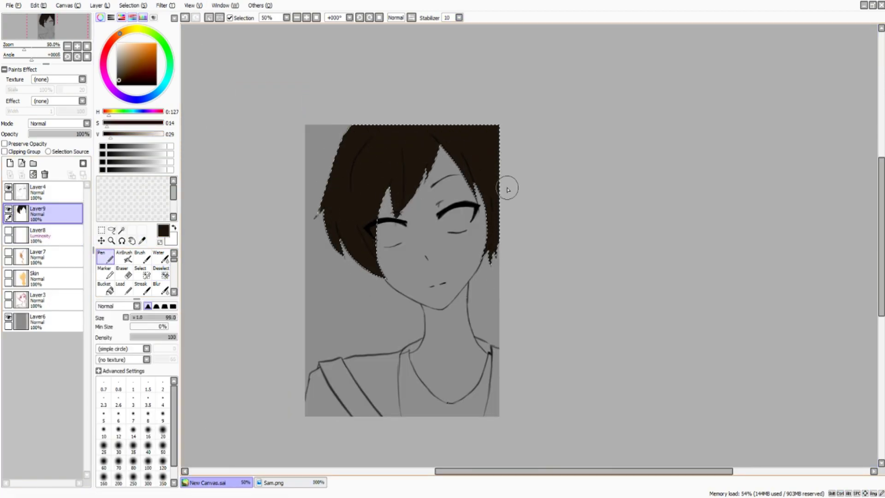
# Add a Multiply layer above the hair colour and show the skin and face-shading layers again.
pyautogui.scroll(1, 461, 246)
pyautogui.click(10, 163)
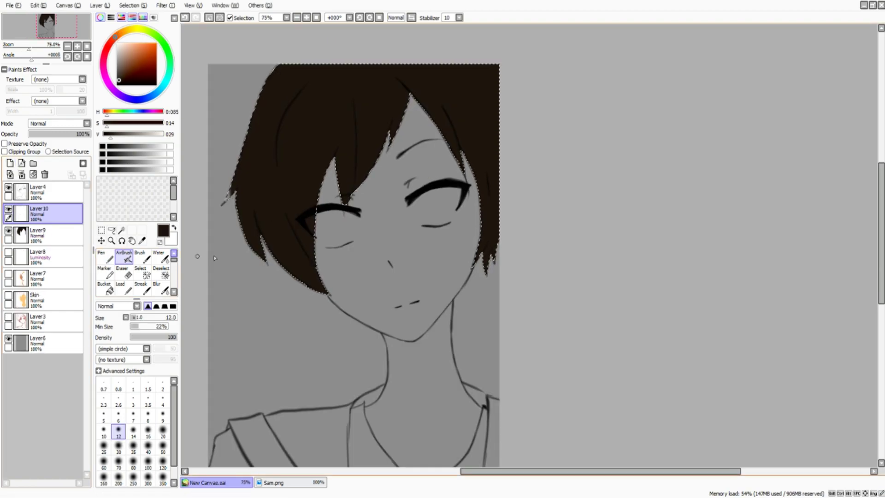
pyautogui.click(47, 235)
pyautogui.click(64, 210)
pyautogui.press('a')
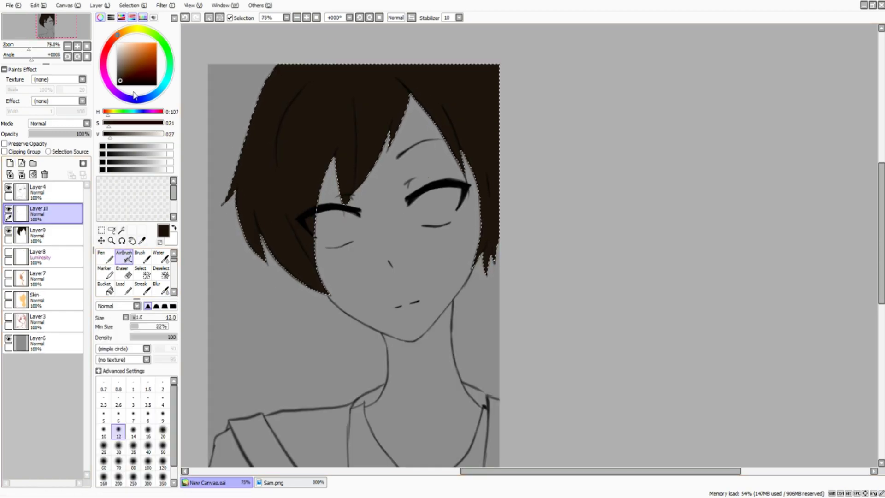
pyautogui.moveTo(8, 255); pyautogui.dragTo(8, 297)
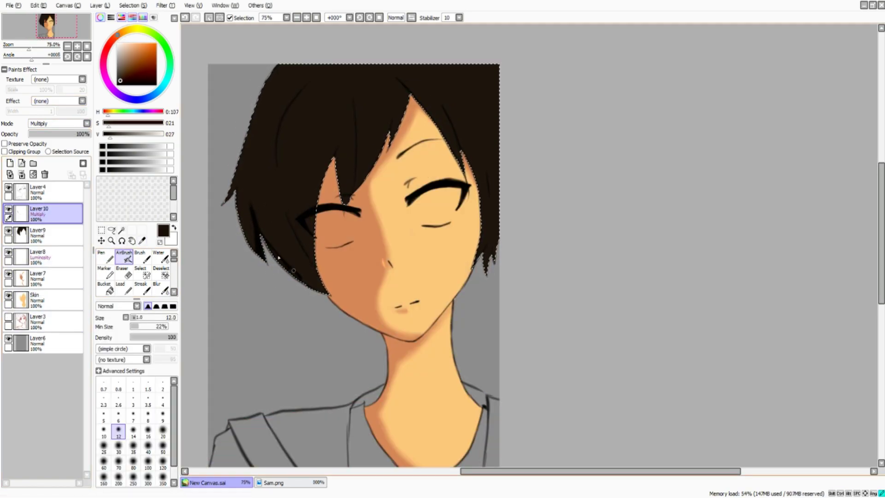
# Airbrush a dark shadow over the outer side of the hair at size 44, erase streaks near its lower tips and blur them.
pyautogui.moveTo(317, 68)
pyautogui.mouseDown()
pyautogui.moveTo(282, 212)
pyautogui.moveTo(248, 214)
pyautogui.mouseUp()
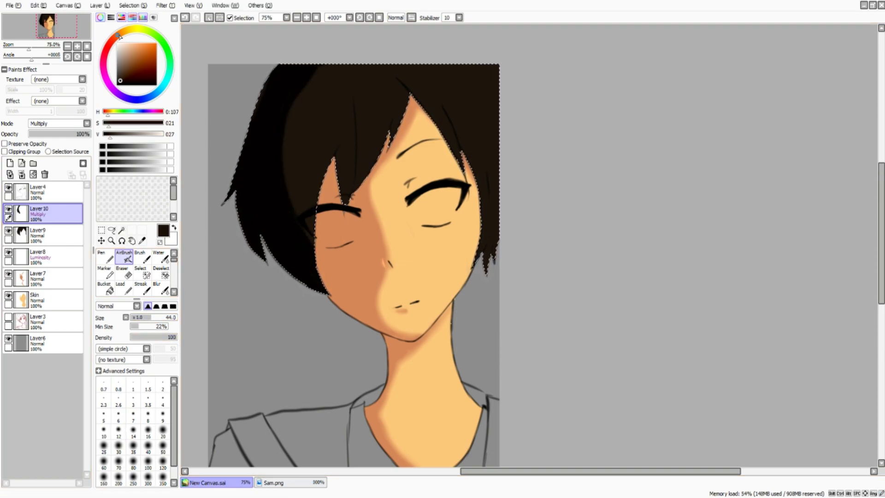
pyautogui.press('e')
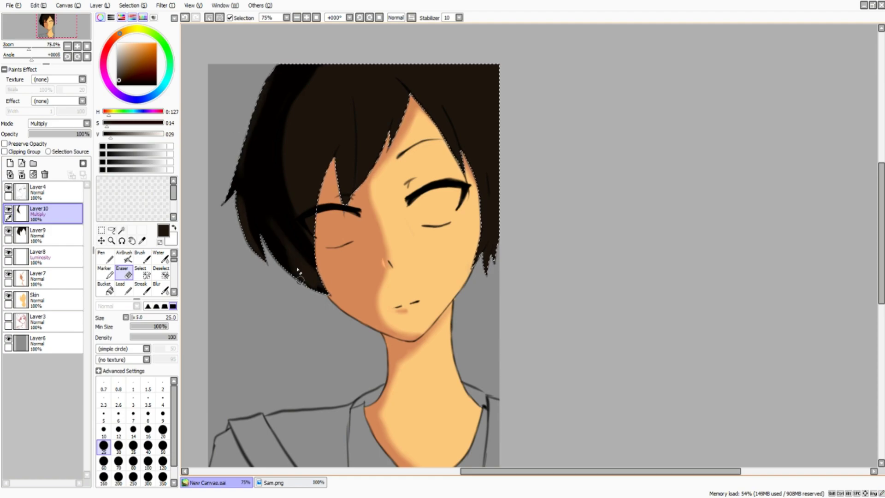
pyautogui.press('b')
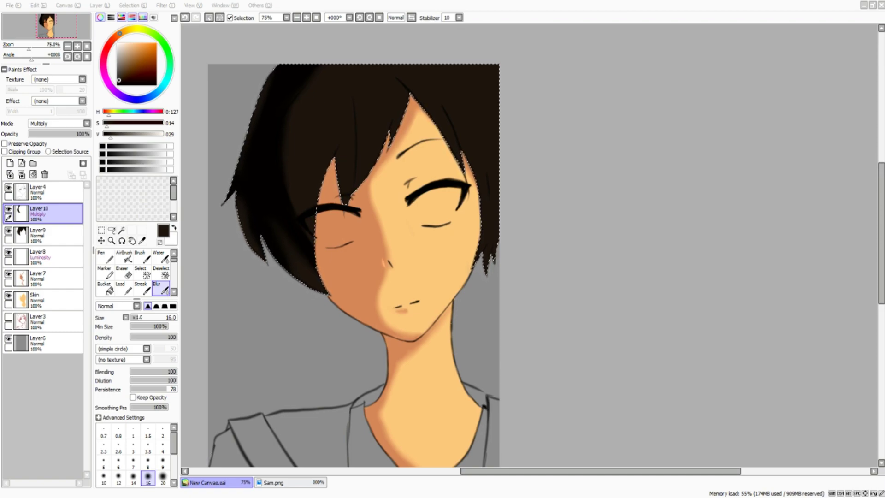
# Airbrush dark strand shadows in the central fringe and along the parting, and soften them with Blur.
pyautogui.press('v')
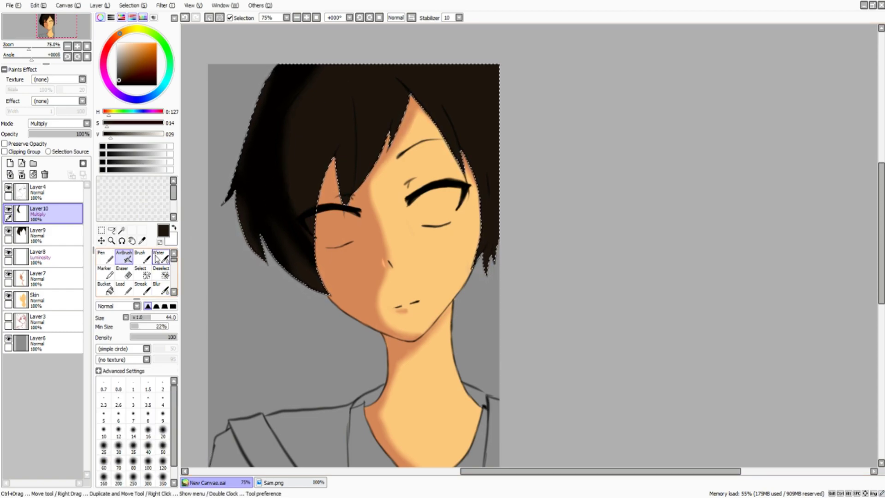
pyautogui.press('b')
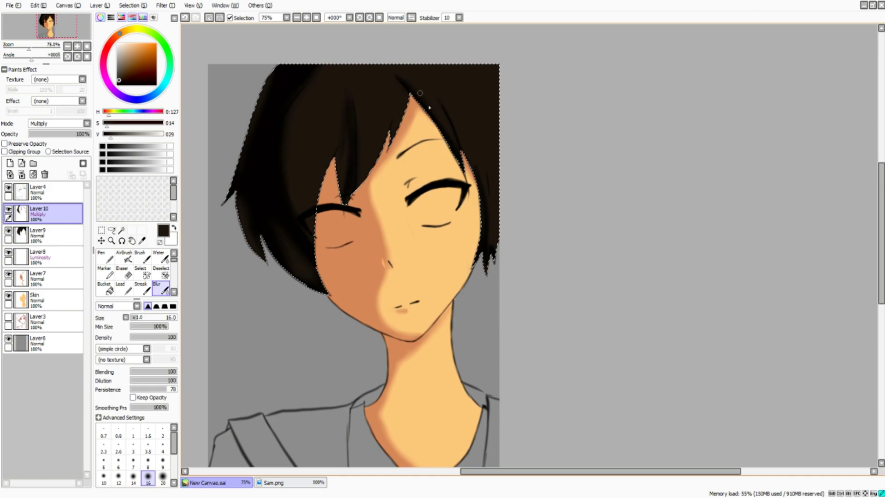
# On a new layer, paint dark green pointed streaks into the fringe tips with the size 99 Pen and blend them with Blur.
pyautogui.scroll(-2, 245, 469)
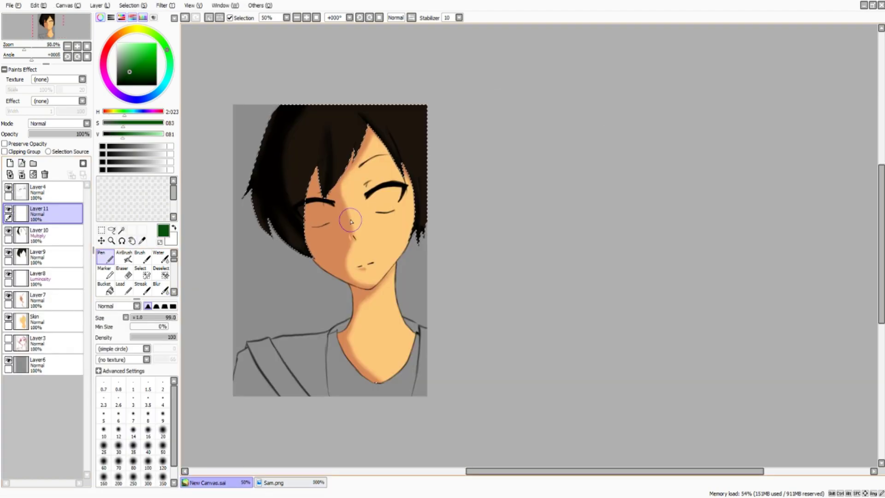
pyautogui.scroll(2, 341, 191)
pyautogui.moveTo(303, 178); pyautogui.dragTo(299, 135)
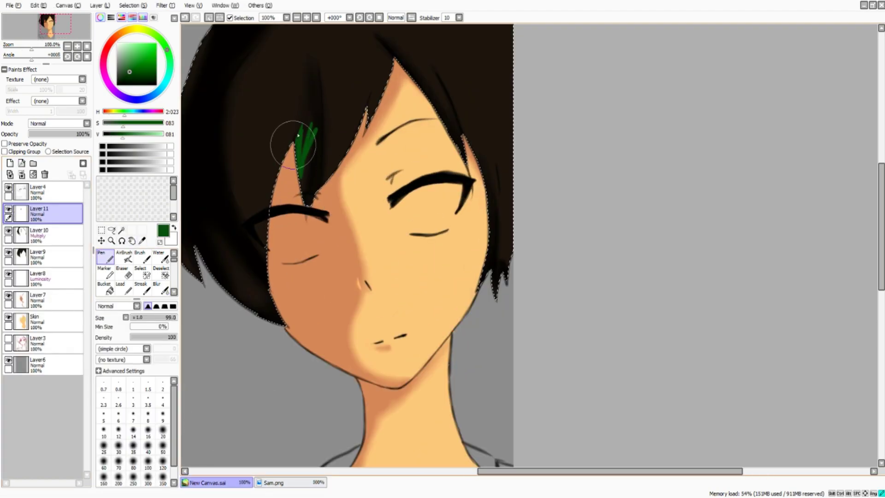
pyautogui.moveTo(334, 177); pyautogui.dragTo(306, 109)
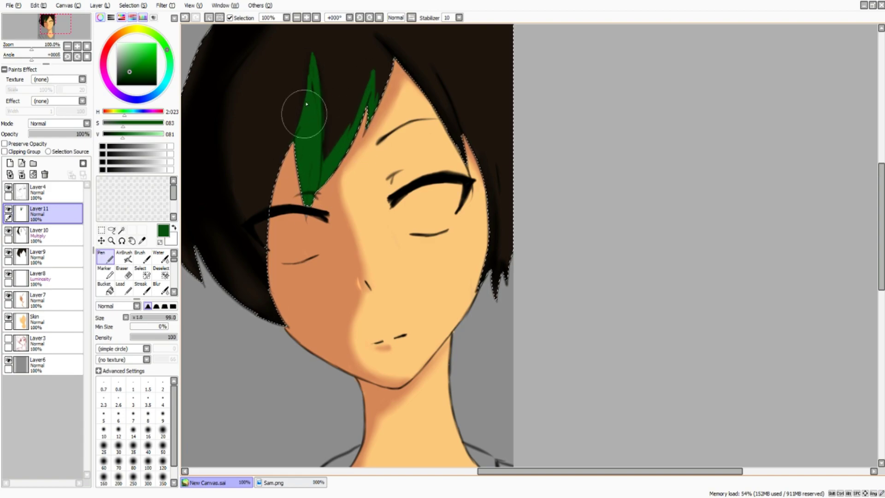
pyautogui.moveTo(350, 127); pyautogui.dragTo(356, 99)
pyautogui.hscroll(-2, 356, 138)
pyautogui.click(160, 288)
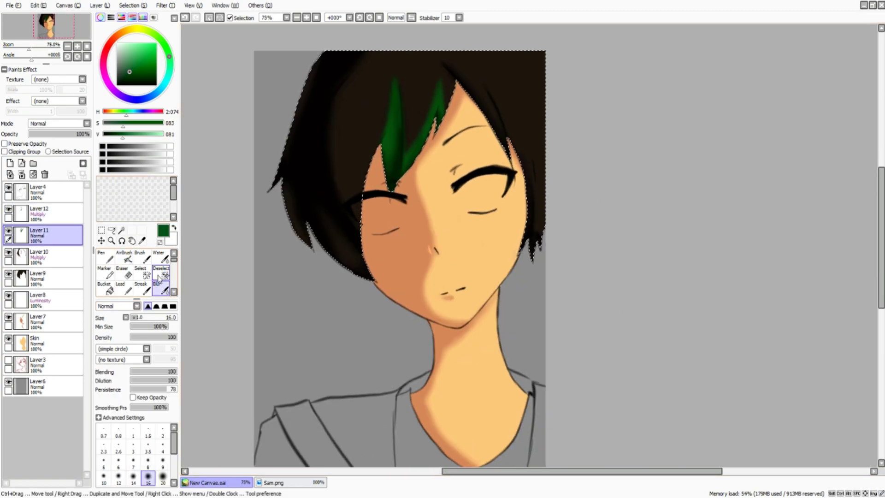
# Try pale peach highlight strokes on the green fringe and the far side lock on a new top hair layer.
pyautogui.click(126, 47)
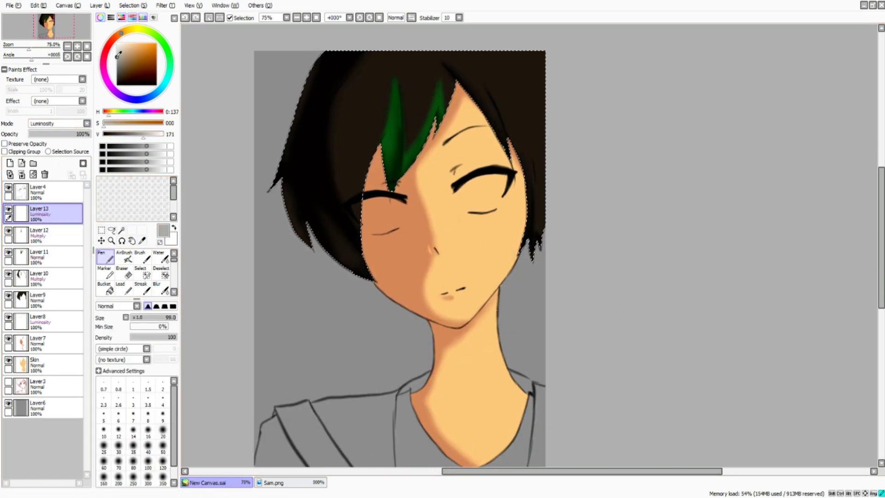
pyautogui.moveTo(357, 115); pyautogui.dragTo(353, 125)
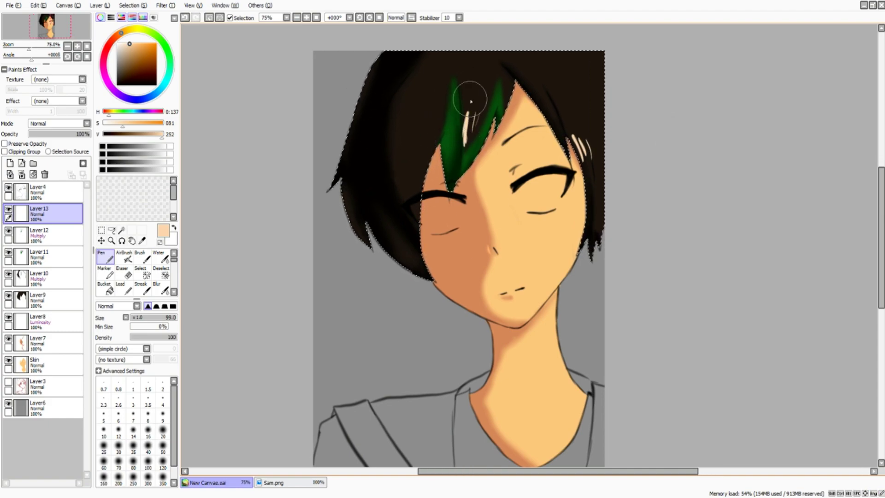
pyautogui.moveTo(582, 124); pyautogui.dragTo(584, 150)
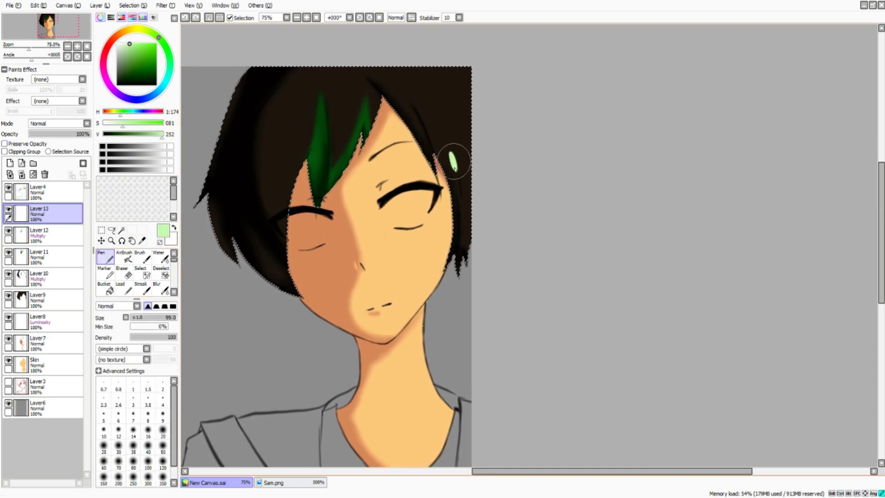
# Replace the trial highlight with a thin pale green highlight band curving across the hair and soften it with Blur.
pyautogui.hotkey('ctrl', 'z')
pyautogui.moveTo(456, 94); pyautogui.dragTo(298, 92)
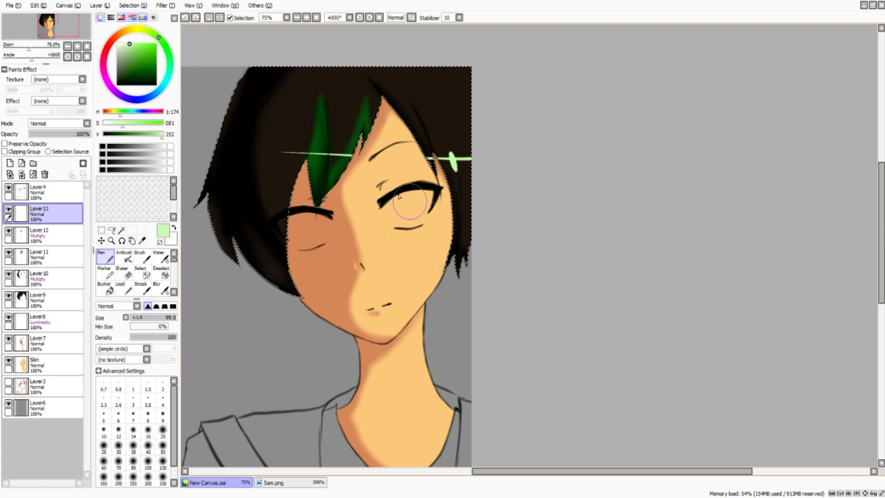
pyautogui.hotkey('ctrl', 'z')
pyautogui.moveTo(222, 124)
pyautogui.mouseDown()
pyautogui.moveTo(446, 130)
pyautogui.moveTo(221, 123)
pyautogui.mouseUp()
pyautogui.click(162, 288)
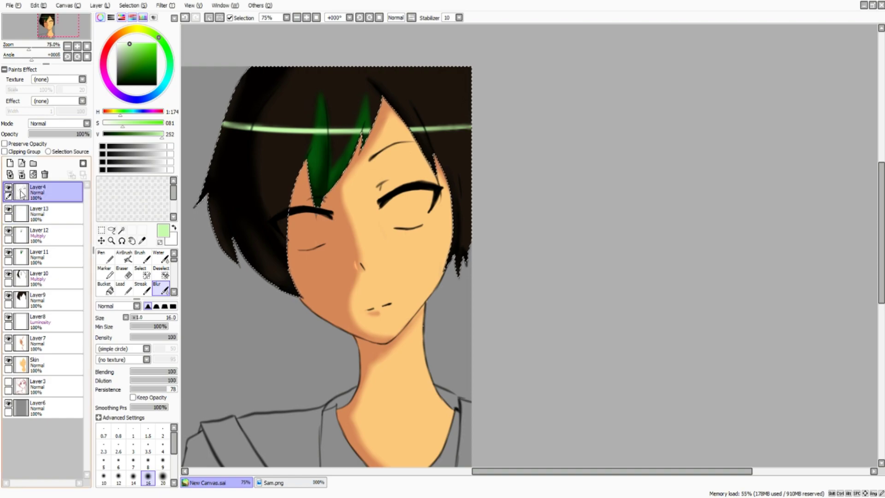
# Add a new layer for the eyes above the hair highlight layer and make it active.
pyautogui.click(101, 240)
pyautogui.click(10, 163)
pyautogui.scroll(2, 272, 249)
pyautogui.click(39, 256)
pyautogui.click(106, 256)
pyautogui.click(124, 257)
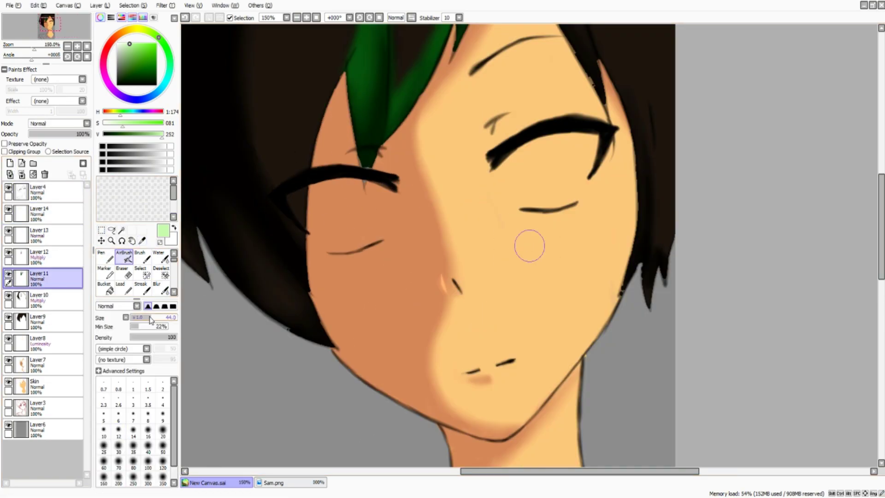
pyautogui.click(39, 213)
# Mask both complete eye shapes between the lash lines and lower lids with the Select brush, refining the edges at size 19.
pyautogui.click(140, 272)
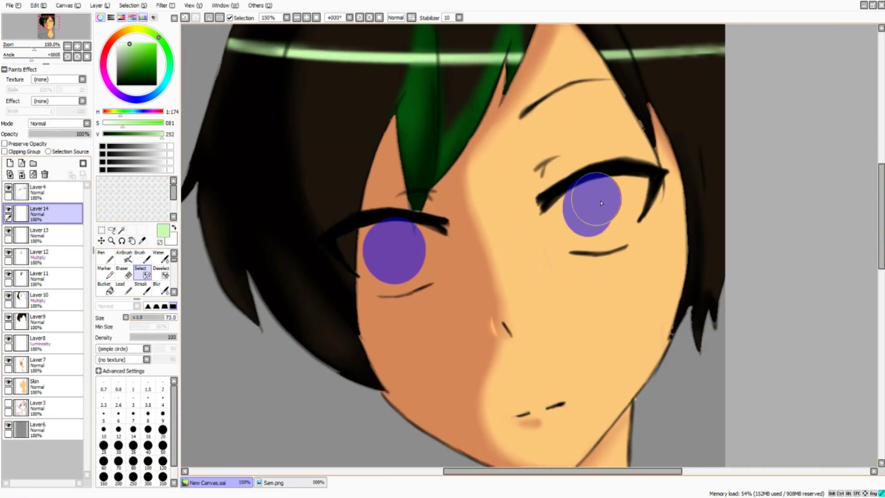
pyautogui.moveTo(362, 232); pyautogui.dragTo(343, 240)
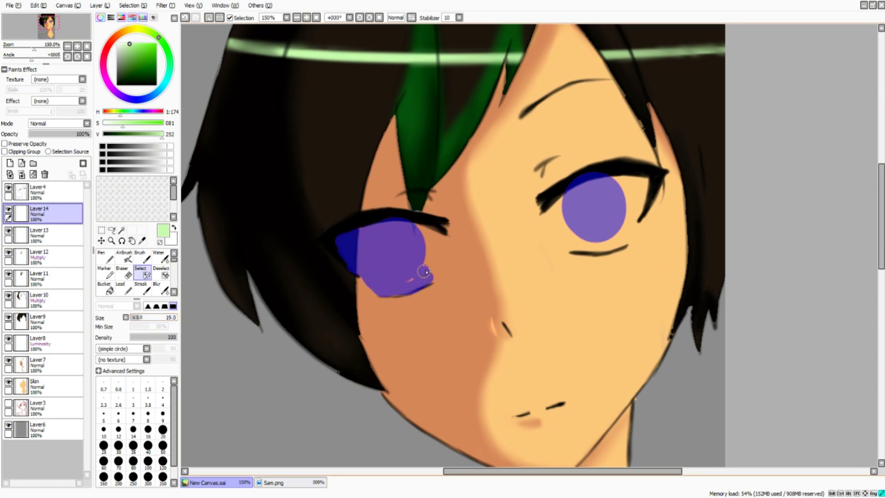
pyautogui.moveTo(426, 272)
pyautogui.mouseDown()
pyautogui.moveTo(421, 249)
pyautogui.moveTo(396, 234)
pyautogui.mouseUp()
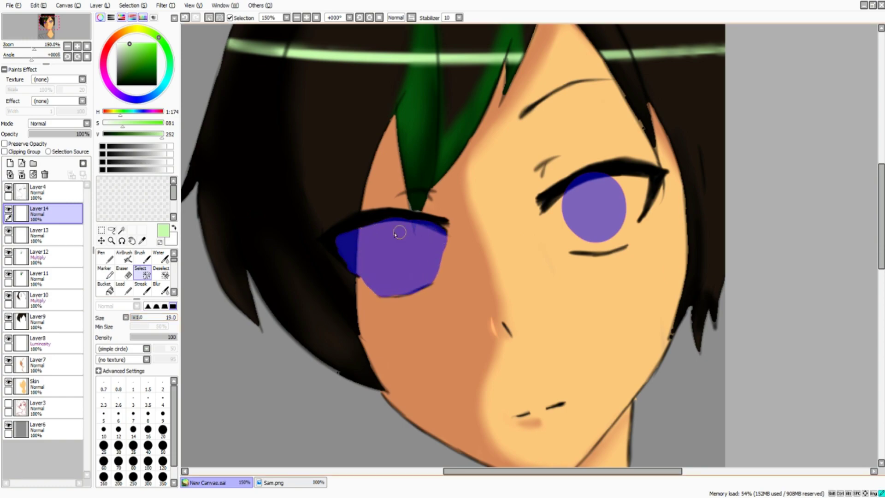
pyautogui.moveTo(622, 182)
pyautogui.mouseDown()
pyautogui.moveTo(572, 240)
pyautogui.moveTo(593, 197)
pyautogui.mouseUp()
pyautogui.press('d')
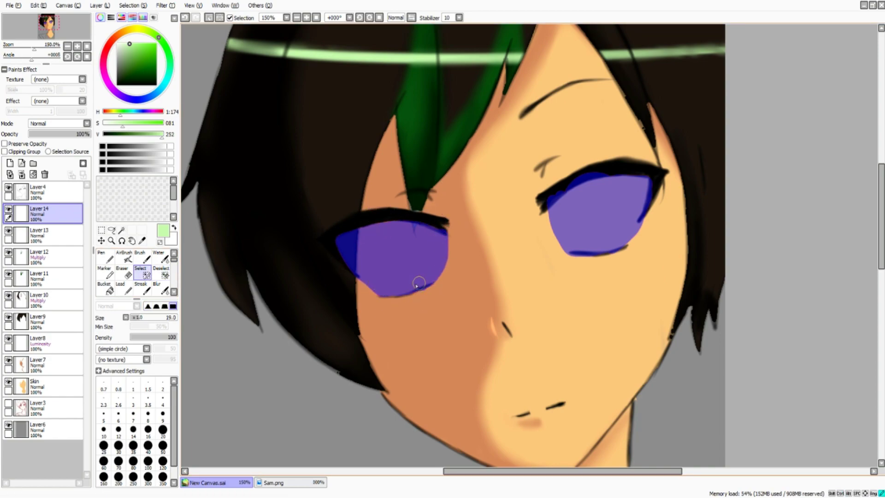
# Fill the selected shapes of both eyes with white.
pyautogui.moveTo(419, 283); pyautogui.dragTo(233, 237)
pyautogui.moveTo(350, 249); pyautogui.dragTo(406, 277)
pyautogui.moveTo(581, 193); pyautogui.dragTo(613, 231)
pyautogui.press('e')
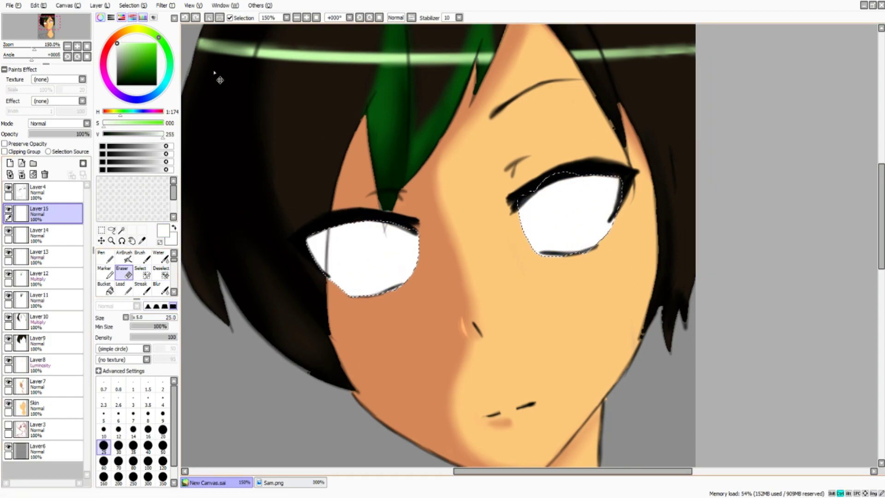
# Add a new layer with the Fringe effect for the irises and sample the eye green from Sam.png.
pyautogui.moveTo(220, 79); pyautogui.dragTo(177, 80)
pyautogui.hotkey('ctrl', 'shift', 'n')
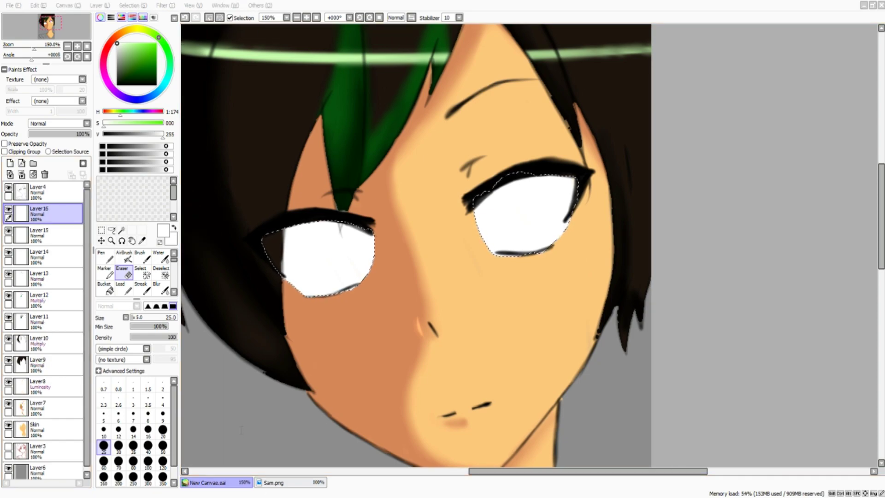
pyautogui.press('pagedown')
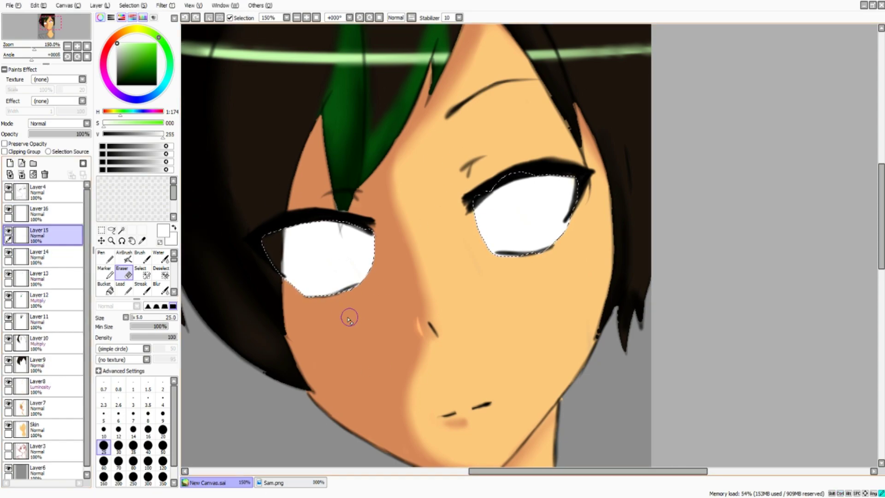
pyautogui.press('pageup')
pyautogui.click(272, 482)
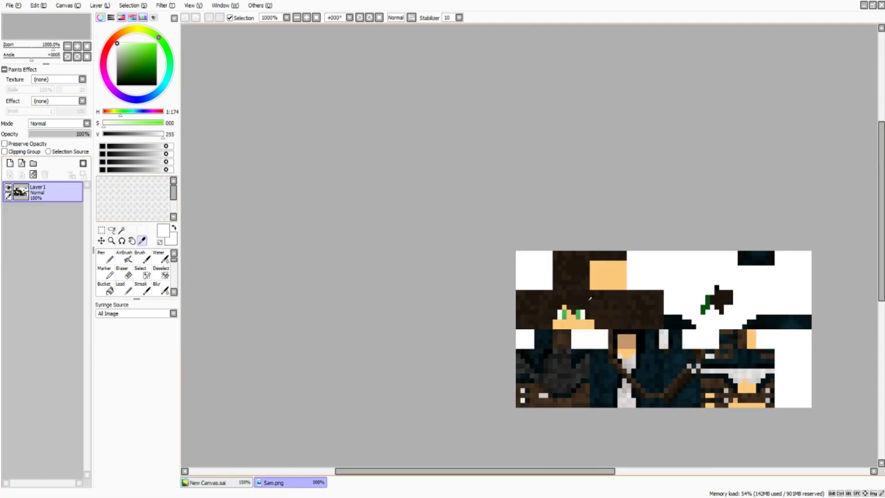
pyautogui.keyDown('alt'); pyautogui.click(569, 300); pyautogui.keyUp('alt')
pyautogui.click(208, 482)
pyautogui.press('n')
# Try placing soft green irises in both eyes with the size 100 Pen, including on the layer below.
pyautogui.click(326, 246)
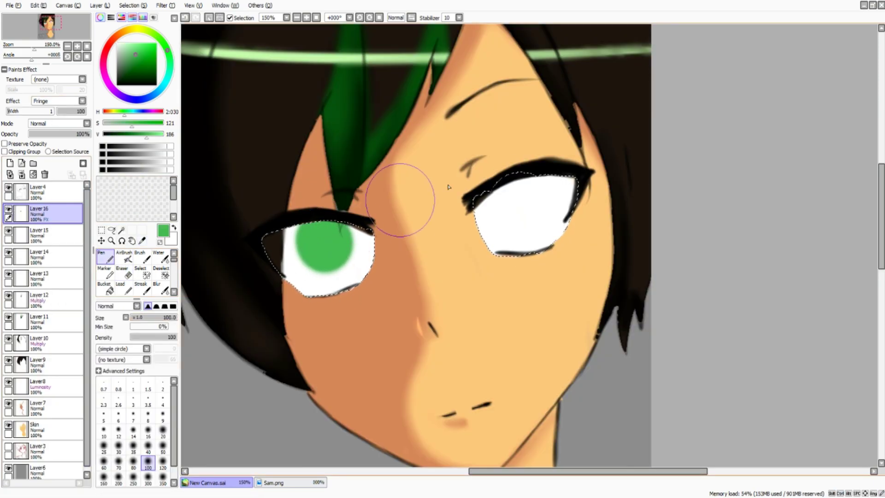
pyautogui.click(526, 202)
pyautogui.scroll(-3, 232, 313)
pyautogui.hotkey('ctrl', 'z')
pyautogui.hotkey('ctrl', 'z')
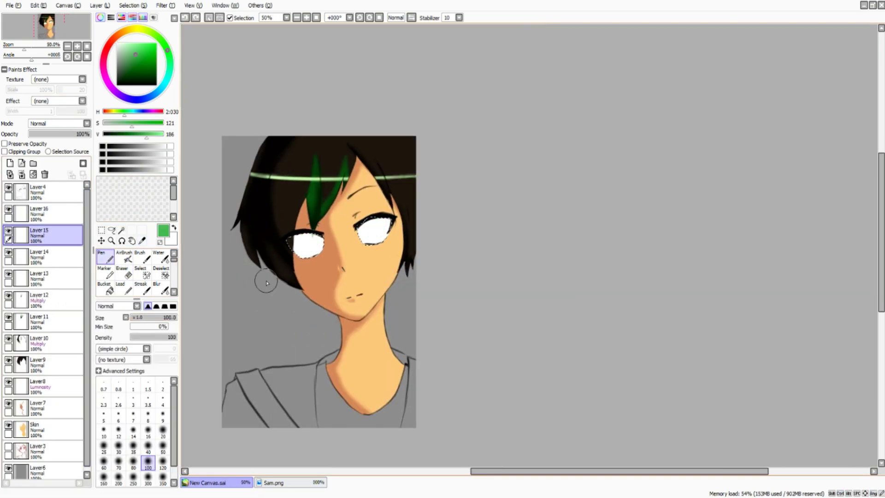
pyautogui.scroll(4, 232, 313)
pyautogui.click(319, 269)
pyautogui.click(613, 276)
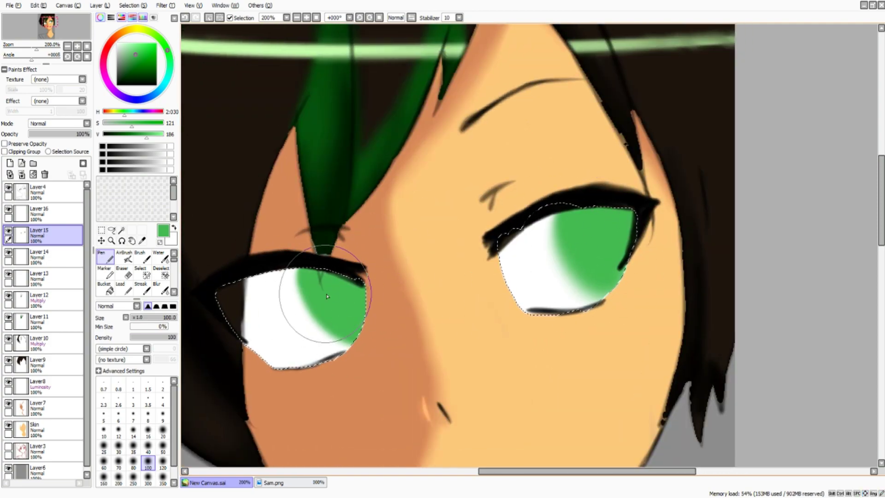
pyautogui.scroll(-4, 304, 296)
# Place a round green iris under the upper lid of each eye with the size 100 Pen on the Fringe layer.
pyautogui.press('pageup')
pyautogui.click(9, 232)
pyautogui.click(8, 234)
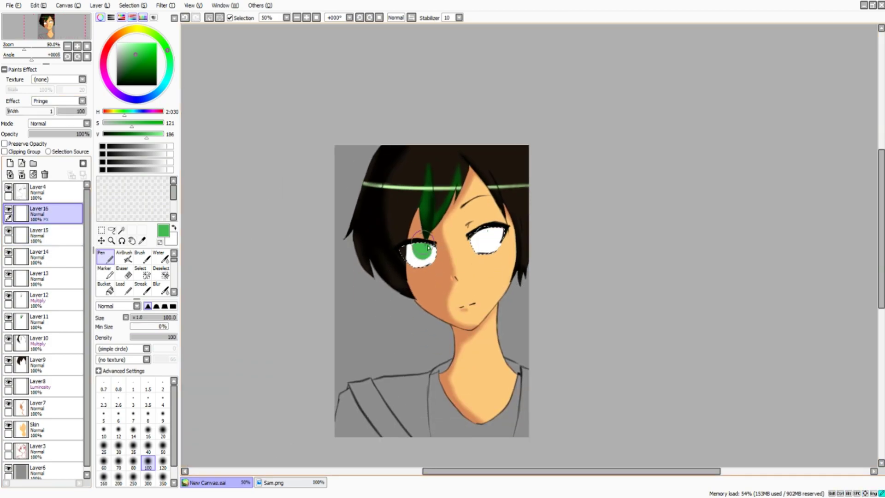
pyautogui.scroll(3, 444, 252)
# On a new layer, dot a dark green pupil into the centre of each iris with the size 16 Pen.
pyautogui.click(136, 76)
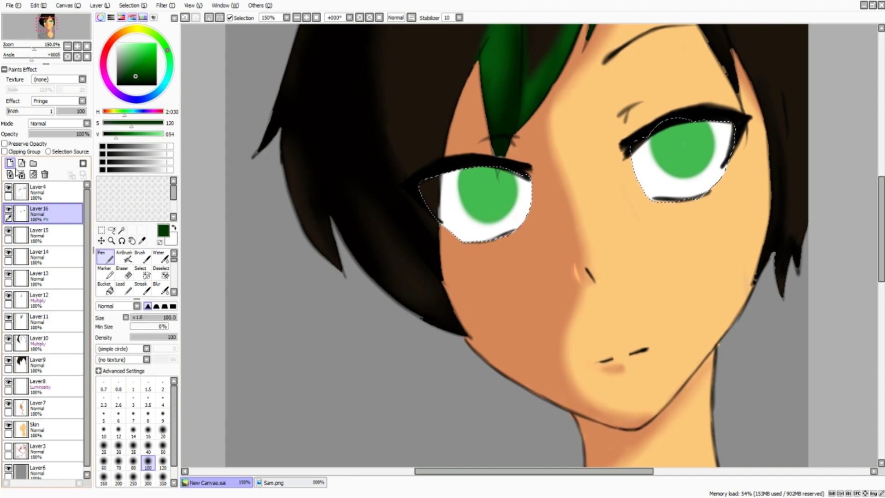
pyautogui.click(9, 163)
pyautogui.click(148, 432)
pyautogui.click(488, 192)
pyautogui.click(684, 148)
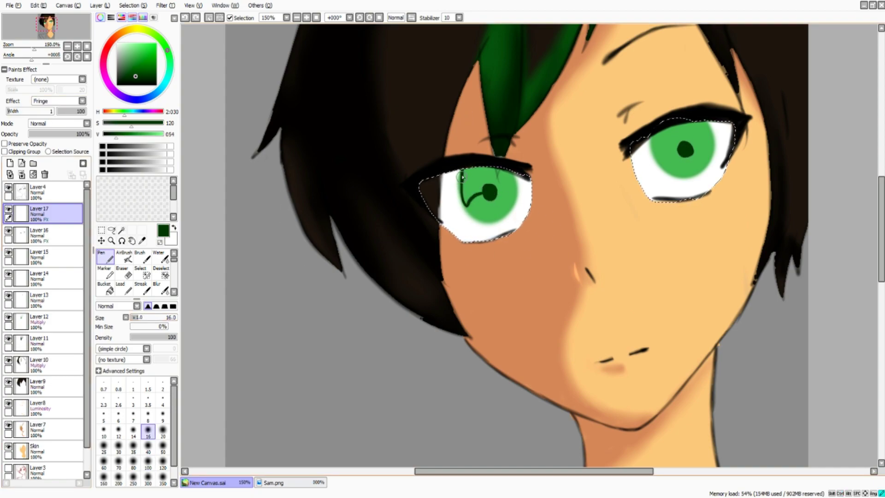
# Shade the upper part of both irises dark green around the pupils with the size 16 Pen.
pyautogui.moveTo(495, 171); pyautogui.dragTo(515, 196)
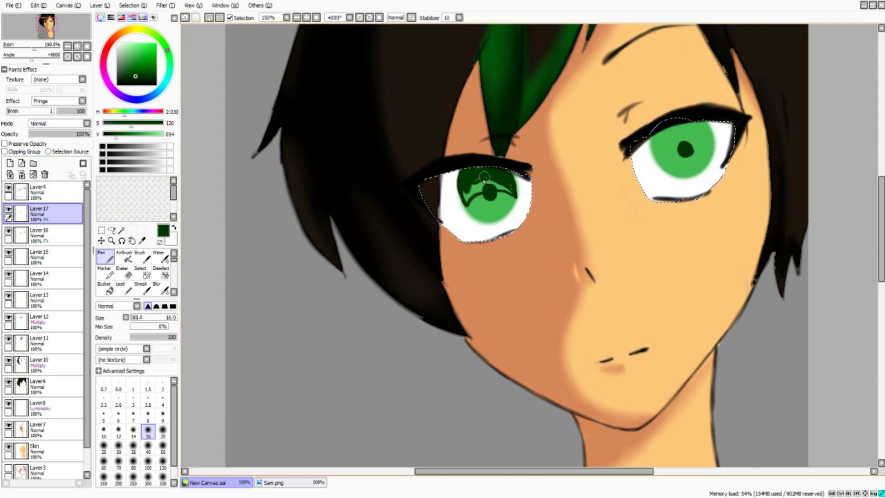
pyautogui.hscroll(3, 508, 186)
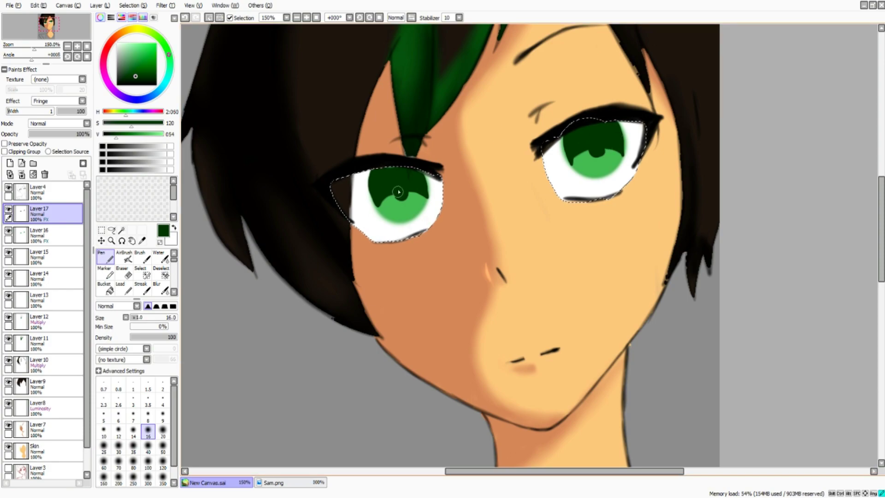
pyautogui.hscroll(3, 461, 207)
pyautogui.hscroll(-3, 383, 253)
# Paint dark green arcs along the lower rims of both irises on the base iris layer and blend them with Blur.
pyautogui.click(39, 233)
pyautogui.click(125, 76)
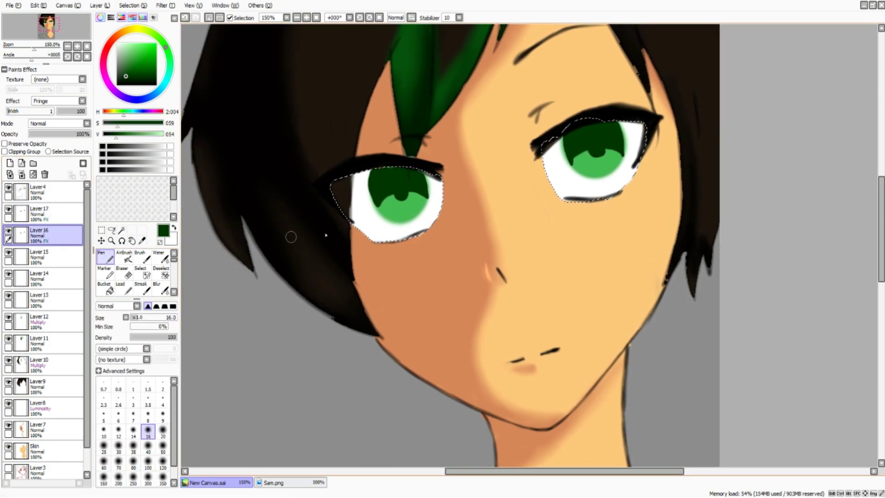
pyautogui.moveTo(571, 157); pyautogui.dragTo(621, 145)
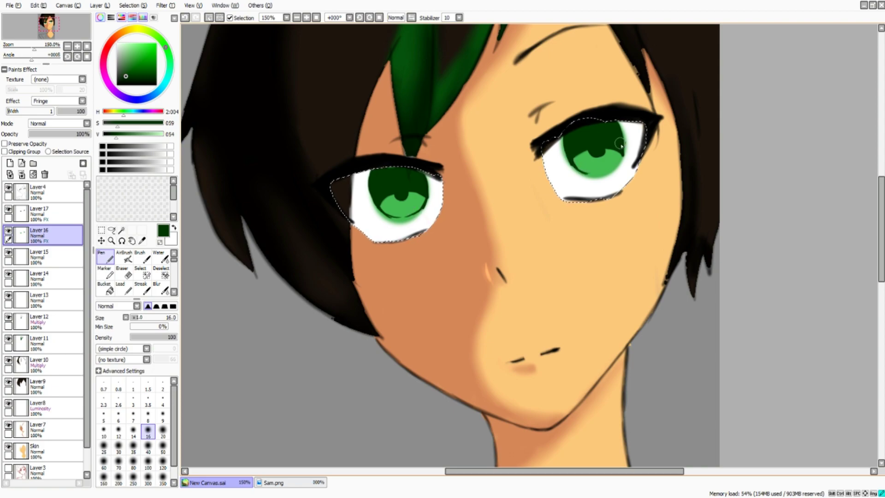
pyautogui.press('b')
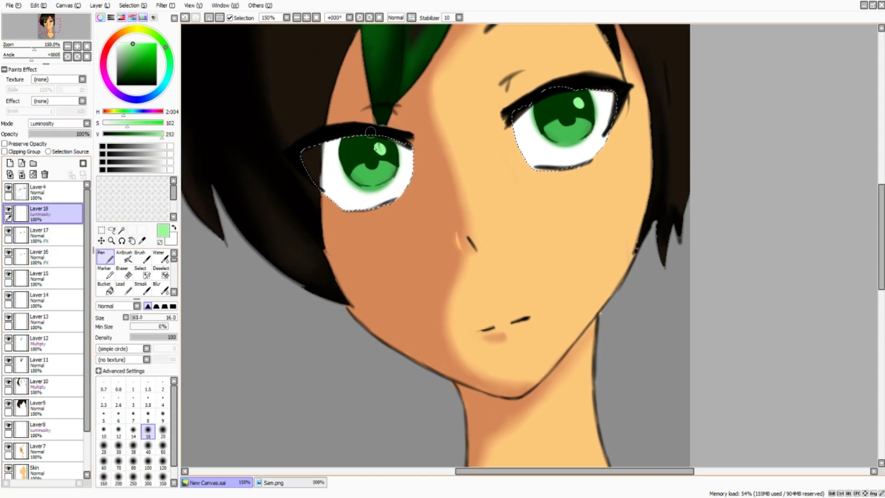
# Paint light green highlights in both irises and pupils on a Luminosity layer and soften the upper glow with Blur.
pyautogui.moveTo(166, 47); pyautogui.dragTo(157, 37)
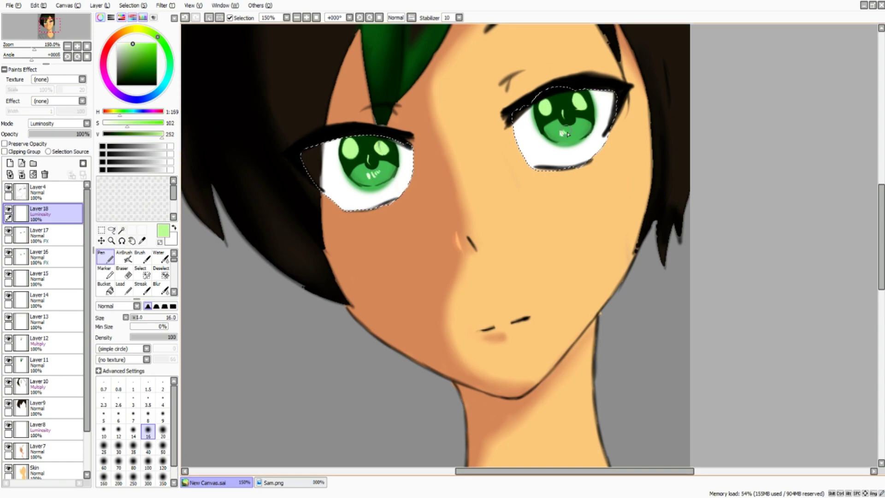
pyautogui.press('b')
pyautogui.press('n')
pyautogui.press('b')
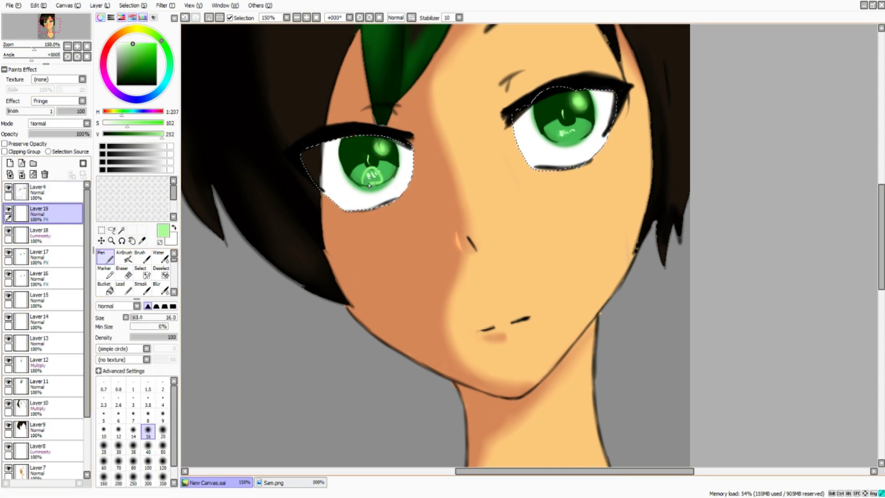
# Move the light green glow layer beneath the dark iris shading and add a round white highlight to each iris on a new layer.
pyautogui.moveTo(39, 214); pyautogui.dragTo(40, 259)
pyautogui.click(39, 278)
pyautogui.press('e')
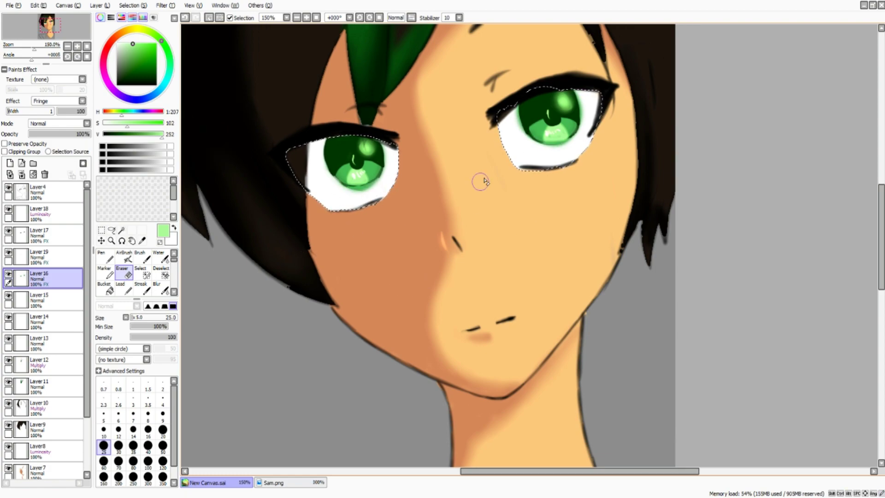
pyautogui.scroll(-3, 277, 222)
pyautogui.scroll(5, 442, 191)
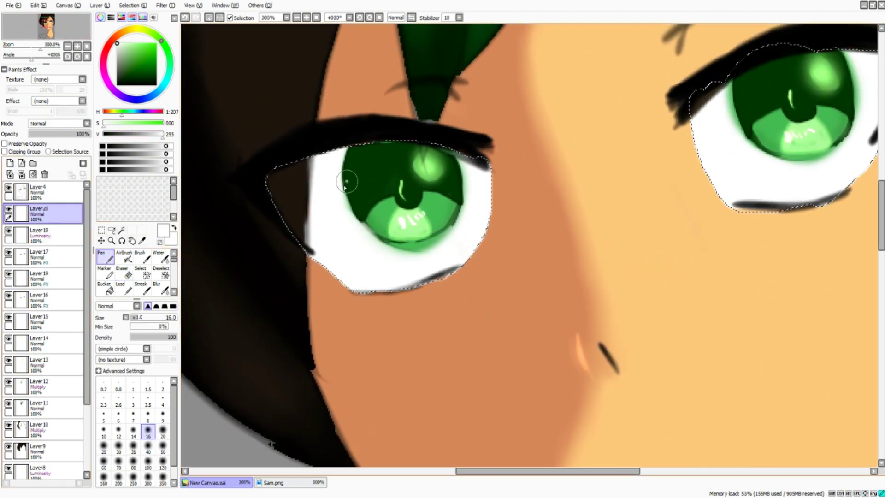
# Outline both irises in black with the size 6 Pen on a new layer and erase the green spilling outside the outlines.
pyautogui.click(156, 85)
pyautogui.click(118, 414)
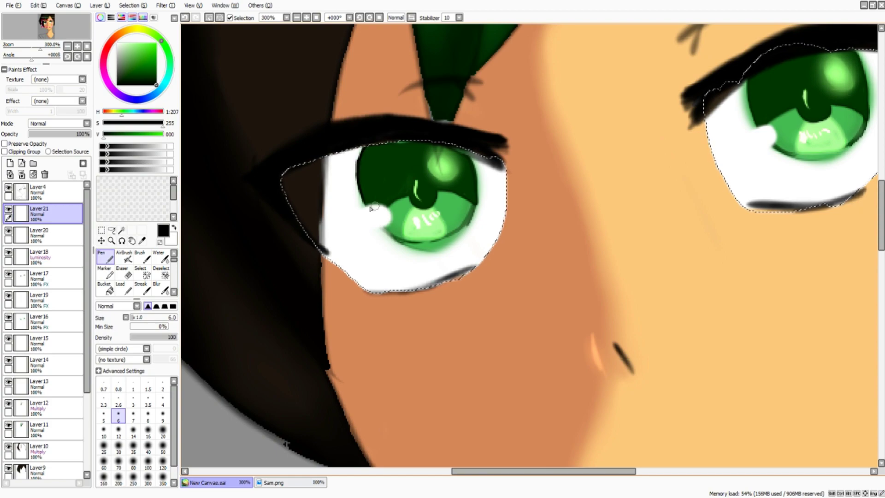
pyautogui.moveTo(467, 164); pyautogui.dragTo(387, 231)
pyautogui.moveTo(719, 83); pyautogui.dragTo(793, 156)
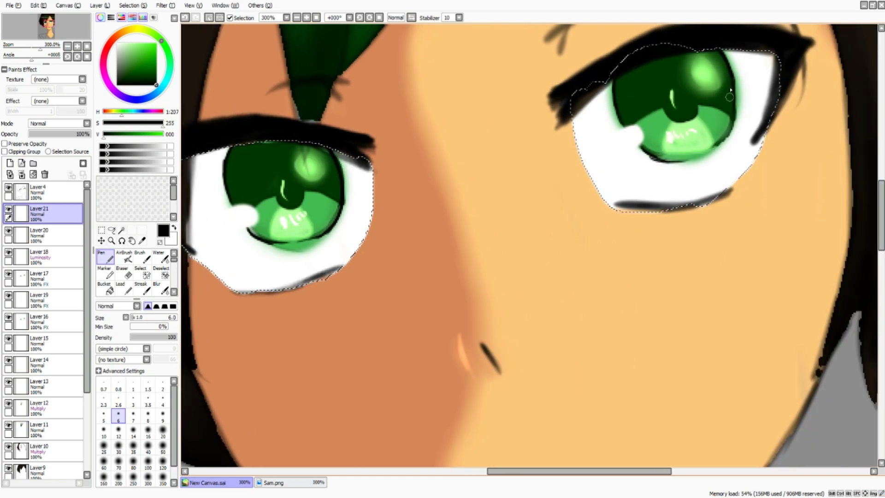
pyautogui.moveTo(323, 258); pyautogui.dragTo(362, 240)
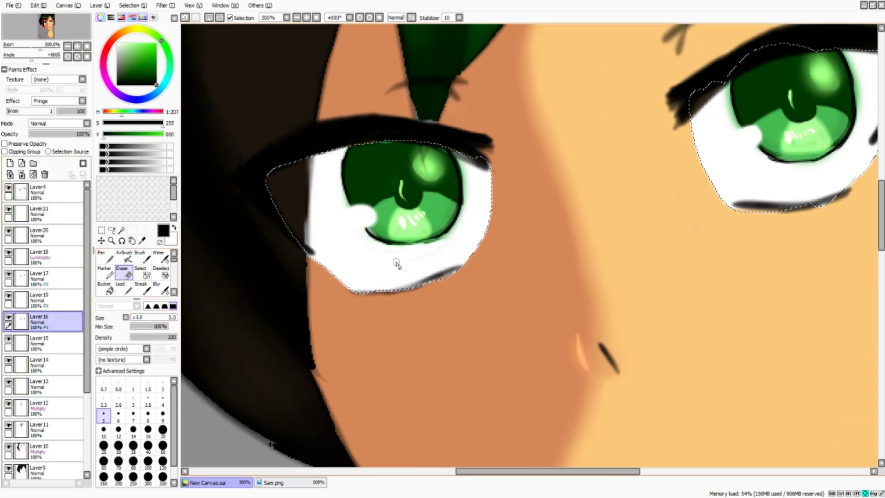
pyautogui.scroll(-3, 265, 232)
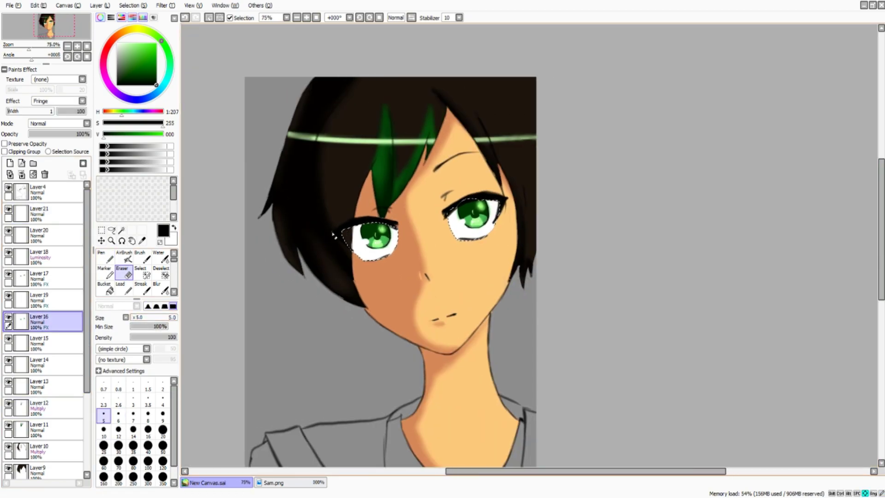
# Erase the pupil centres on the dark iris shading layer with the size 5 Eraser, leaving dark rings, and soften them with size 3 Blur.
pyautogui.click(39, 277)
pyautogui.scroll(5, 265, 232)
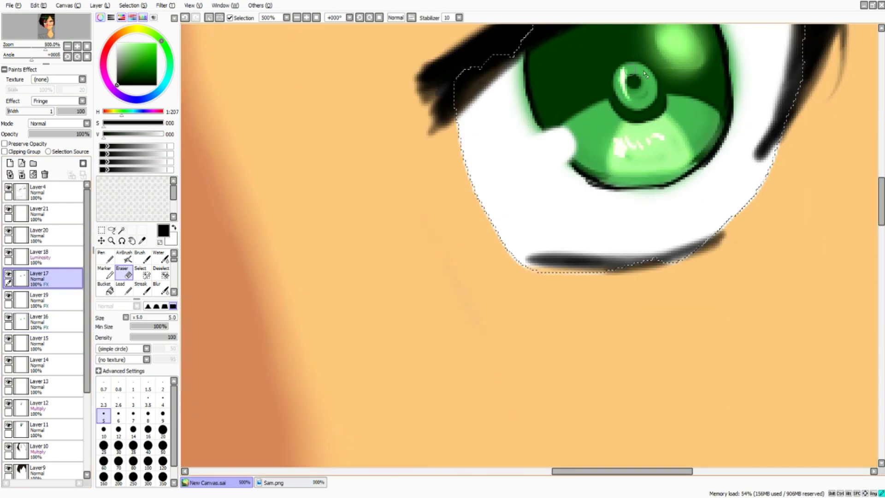
pyautogui.scroll(-6, 377, 241)
pyautogui.scroll(6, 377, 241)
pyautogui.press('b')
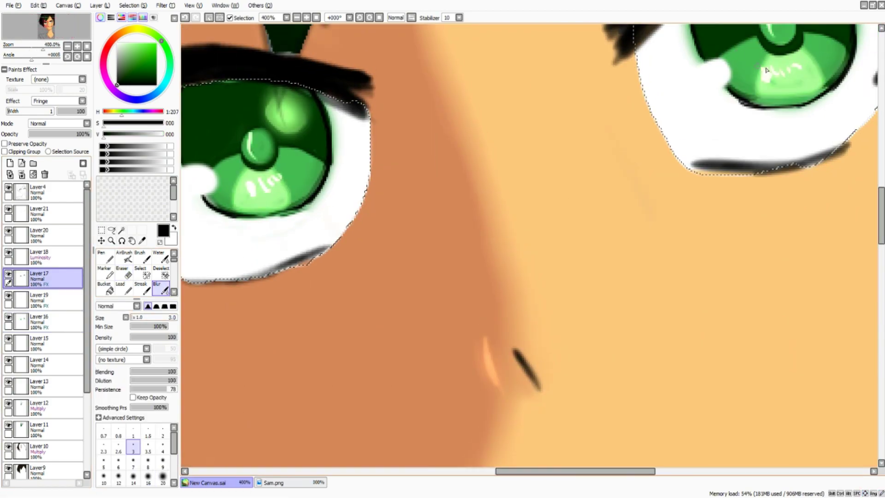
pyautogui.scroll(-4, 730, 103)
pyautogui.scroll(4, 323, 230)
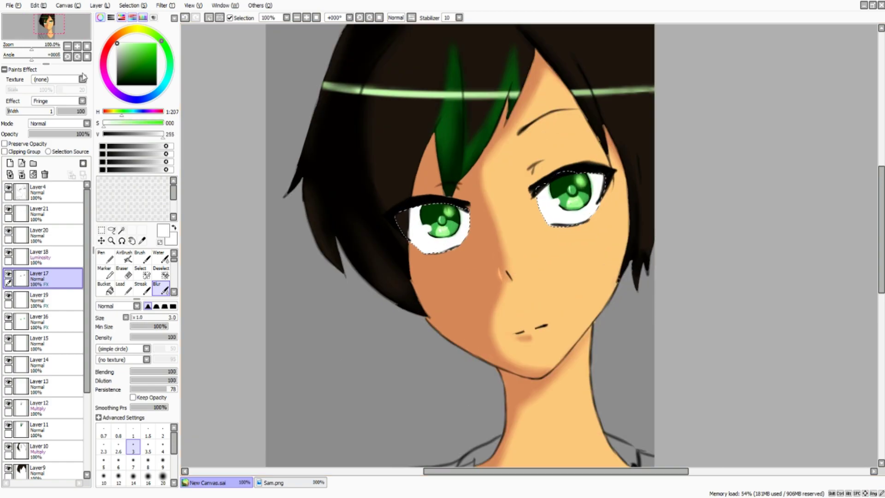
# Add small white glints beside the upper iris glow with the size 6 Pen on the Luminosity layer.
pyautogui.click(39, 256)
pyautogui.press('n')
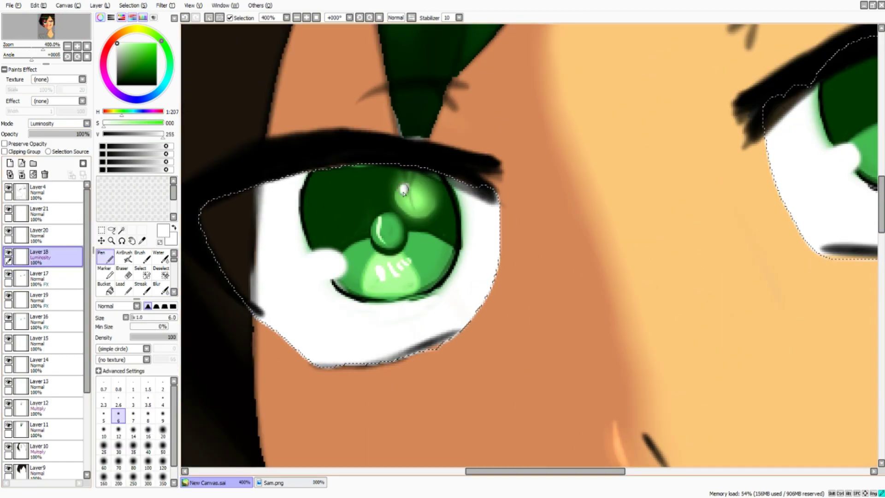
pyautogui.moveTo(783, 184); pyautogui.dragTo(590, 185)
pyautogui.moveTo(691, 78); pyautogui.dragTo(729, 68)
pyautogui.hotkey('ctrl', 'z')
pyautogui.moveTo(198, 231); pyautogui.dragTo(447, 231)
# Paint the centres of both pupils black on Layer 17 with the size 6 Pen.
pyautogui.click(39, 276)
pyautogui.press('x')
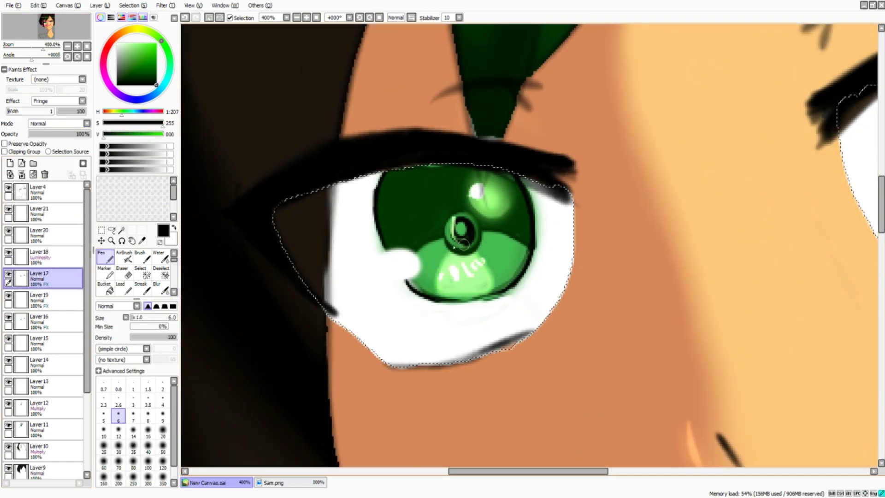
pyautogui.scroll(-5, 447, 229)
pyautogui.scroll(3, 287, 188)
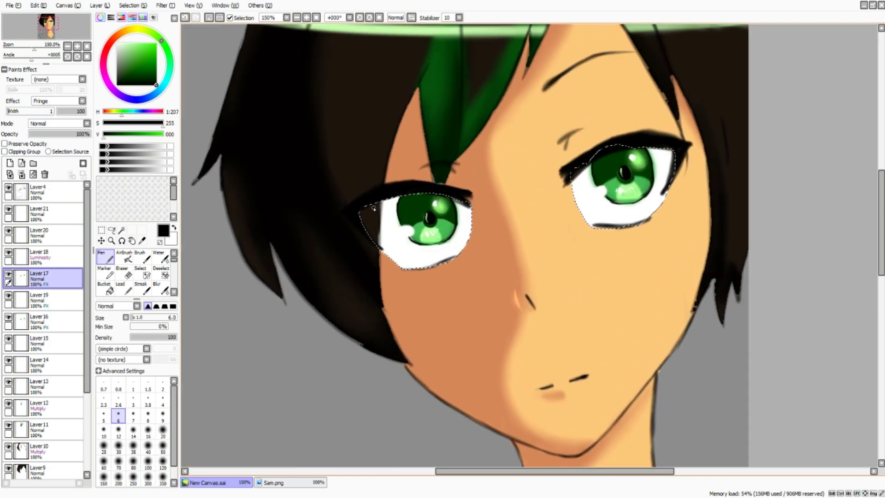
# Airbrush dark green shading over the upper irises on a new layer placed beneath Layer 18, and blend it with the size 3 Blur.
pyautogui.press('b')
pyautogui.moveTo(286, 188); pyautogui.dragTo(361, 188)
pyautogui.click(9, 163)
pyautogui.moveTo(40, 235)
pyautogui.mouseDown()
pyautogui.moveTo(60, 319)
pyautogui.moveTo(41, 288)
pyautogui.mouseUp()
pyautogui.press('a')
pyautogui.moveTo(345, 202); pyautogui.dragTo(302, 201)
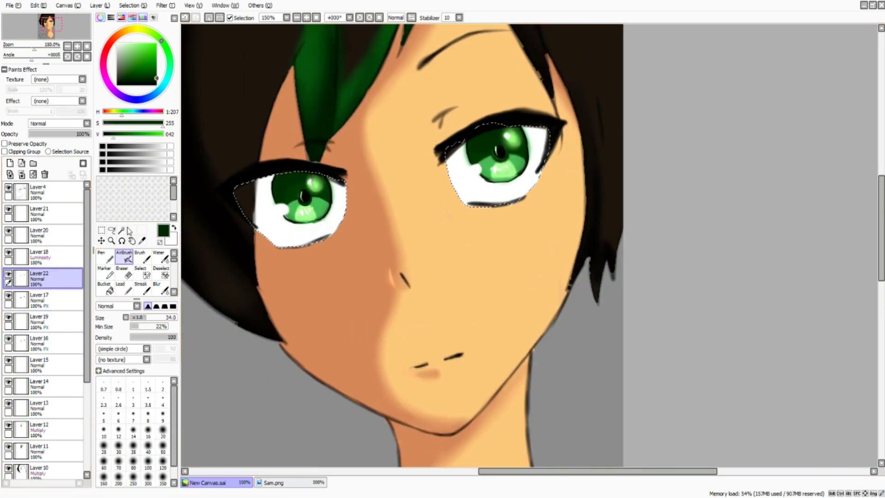
pyautogui.press('n')
pyautogui.press('m')
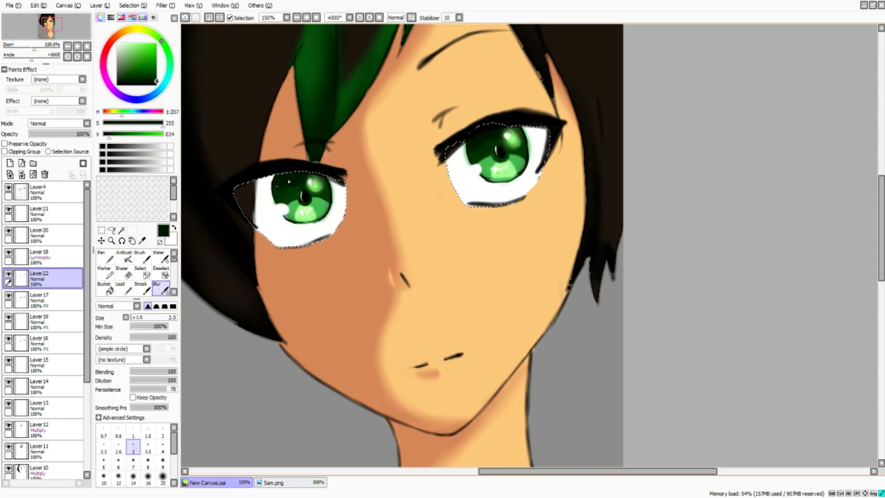
pyautogui.press('-')
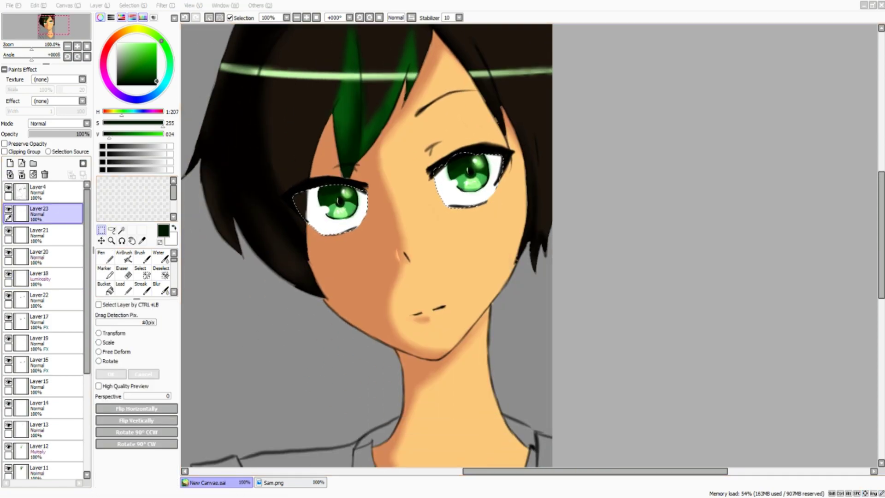
# Try grey shading on the whites of the eyes on a new layer, blended with the size 3 Blur.
pyautogui.moveTo(326, 217); pyautogui.dragTo(341, 217)
pyautogui.press('n')
pyautogui.keyDown('alt'); pyautogui.click(379, 196); pyautogui.keyUp('alt')
pyautogui.press('b')
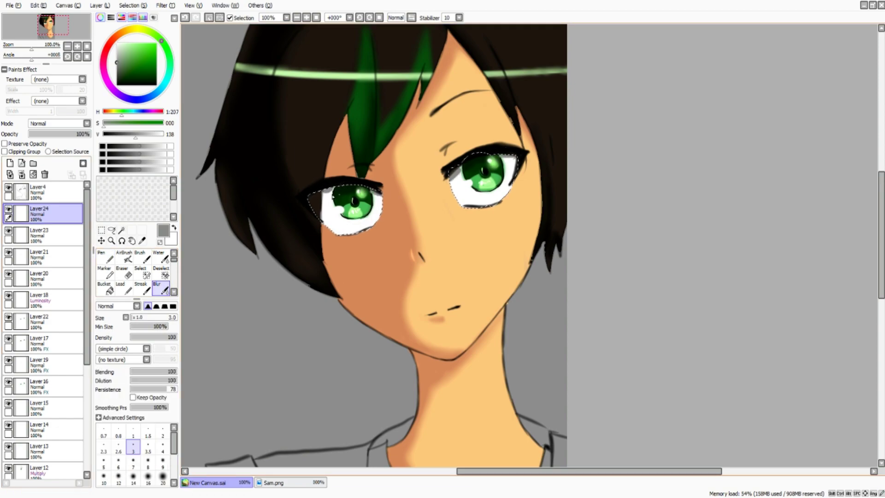
# Clear the eye selection, show the red sketch on Layer 3, and paint the selected undershirt area white on a new layer with the Pen.
pyautogui.press('-')
pyautogui.press('m')
pyautogui.press('-')
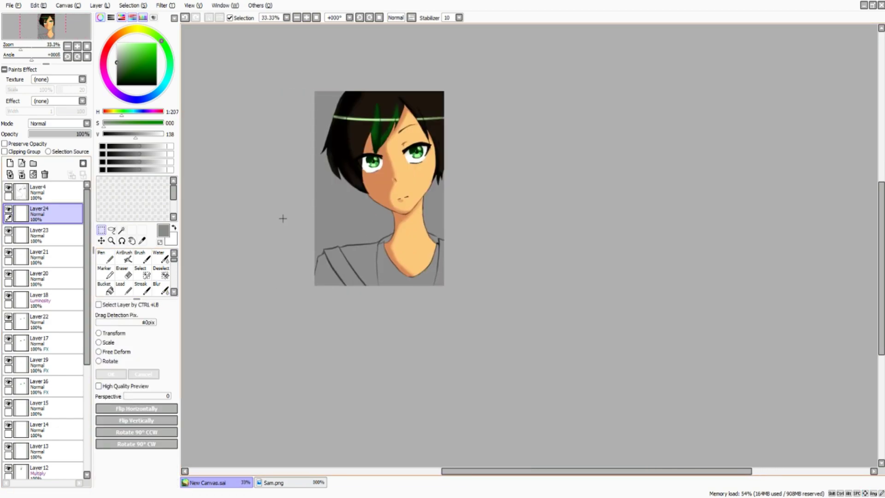
pyautogui.scroll(-5, 44, 322)
pyautogui.click(8, 400)
pyautogui.click(9, 399)
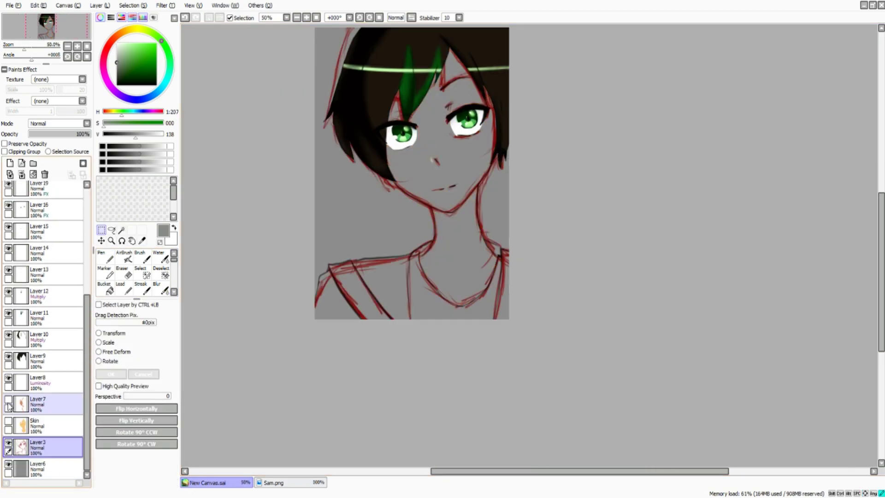
pyautogui.click(8, 421)
pyautogui.scroll(5, 44, 323)
pyautogui.press('n')
pyautogui.moveTo(415, 286); pyautogui.dragTo(493, 286)
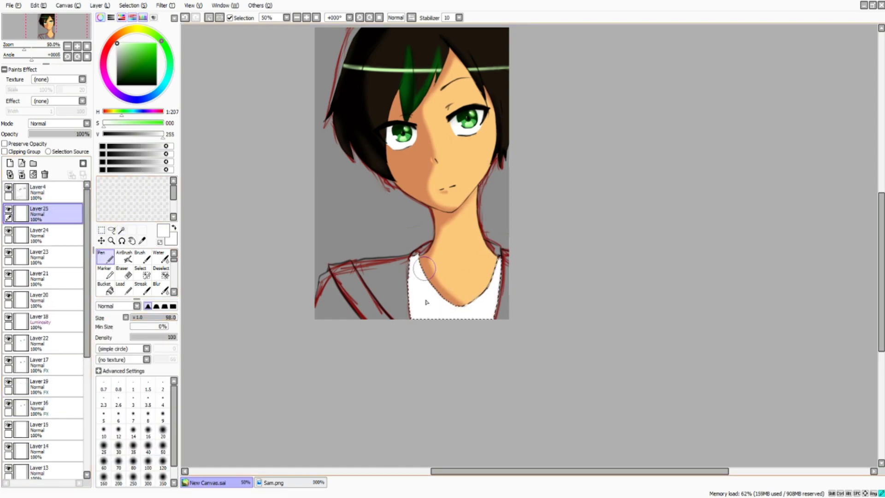
# Shade the edge of the white undershirt in light grey and soften the shading with Blur.
pyautogui.click(153, 135)
pyautogui.moveTo(413, 259); pyautogui.dragTo(417, 314)
pyautogui.press('b')
pyautogui.moveTo(415, 276); pyautogui.dragTo(489, 295)
# Hide the red sketch, select the jacket areas from the Layer 4 line art, and paint them dark navy on Layer 25.
pyautogui.click(51, 192)
pyautogui.press('m')
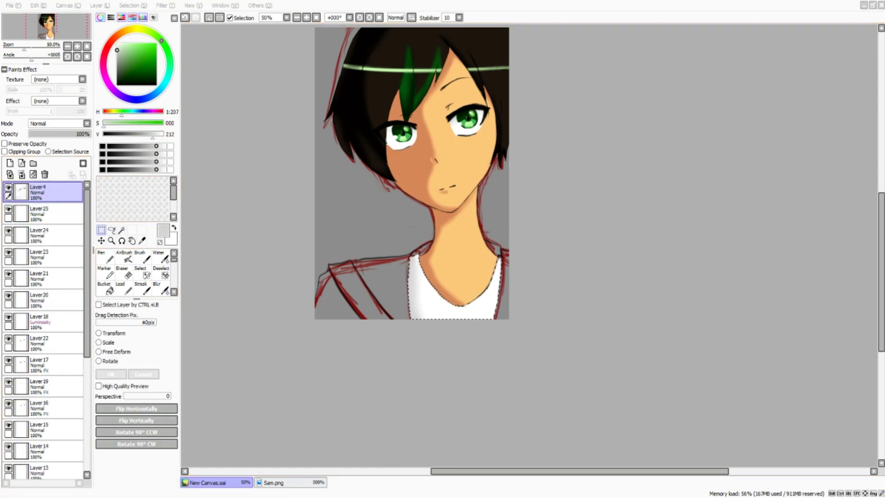
pyautogui.press('w')
pyautogui.scroll(-5, 44, 323)
pyautogui.scroll(2, 440, 284)
pyautogui.press('s')
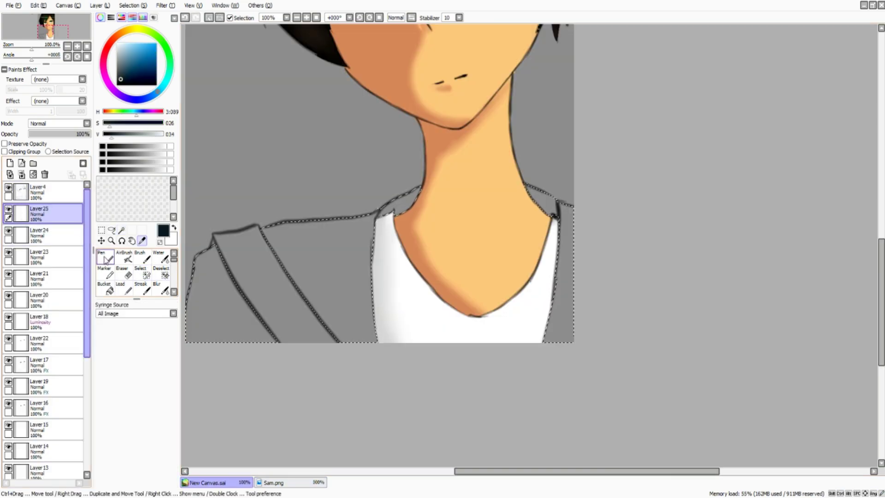
pyautogui.moveTo(461, 276); pyautogui.dragTo(230, 300)
# Paint the bag strap dark brown on a new layer and shade its edges with the AirBrush.
pyautogui.click(123, 257)
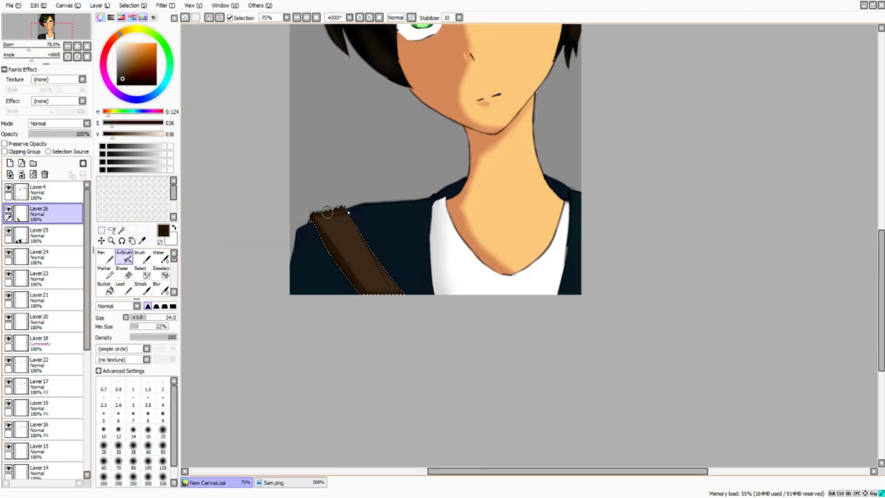
pyautogui.press('n')
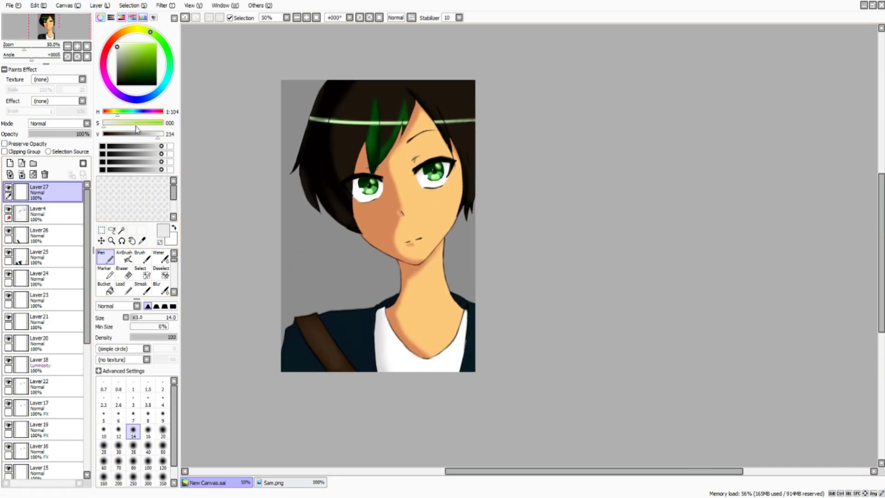
# Try light green highlight strokes on the hair, using a new Luminosity layer beneath the Layer 4 line art.
pyautogui.click(10, 217)
pyautogui.moveTo(51, 211); pyautogui.dragTo(48, 189)
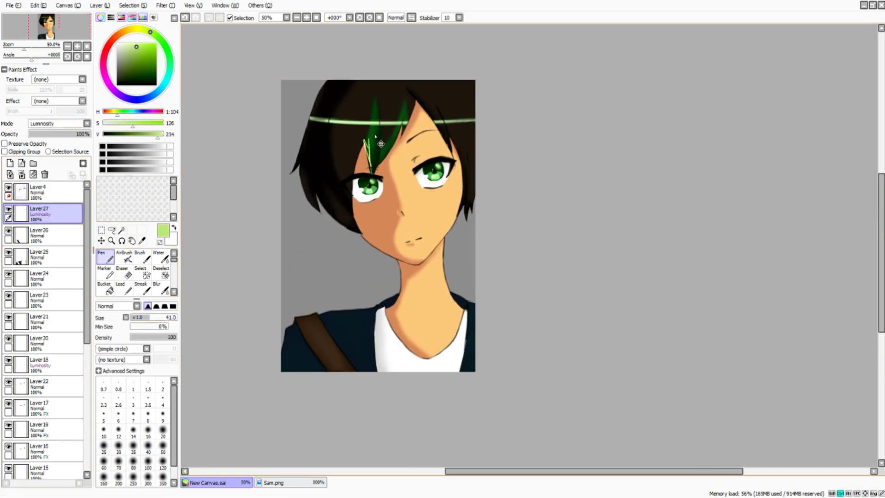
pyautogui.hotkey('ctrl', 'z')
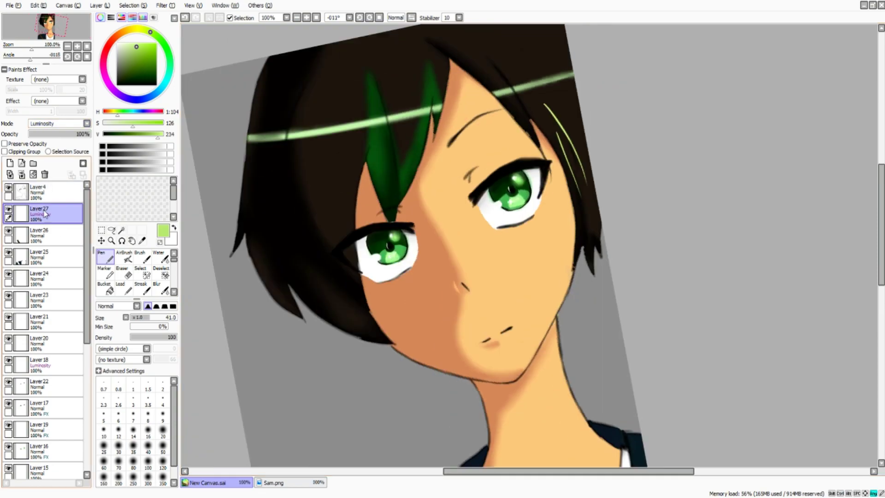
pyautogui.hotkey('ctrl', 'z')
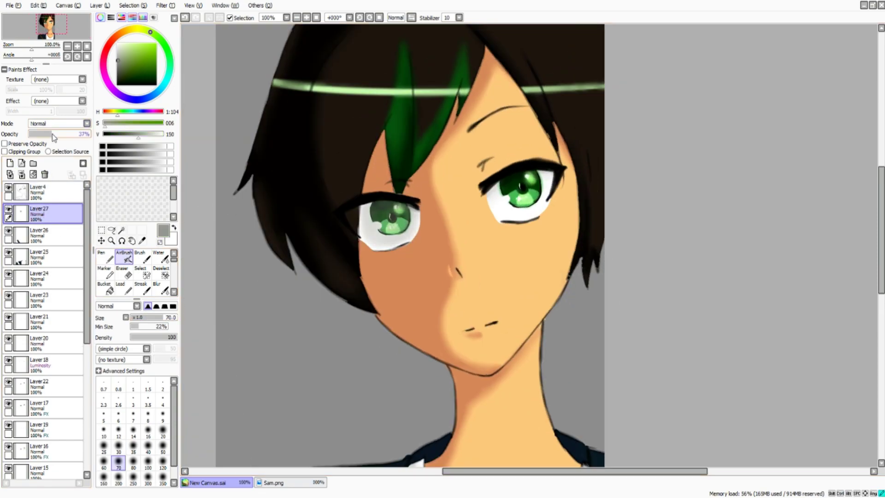
# Shade the whites of the eyes grey on Layer 19, soften them with the size 49 Blur, and move Layer 16 above Layer 19.
pyautogui.click(39, 427)
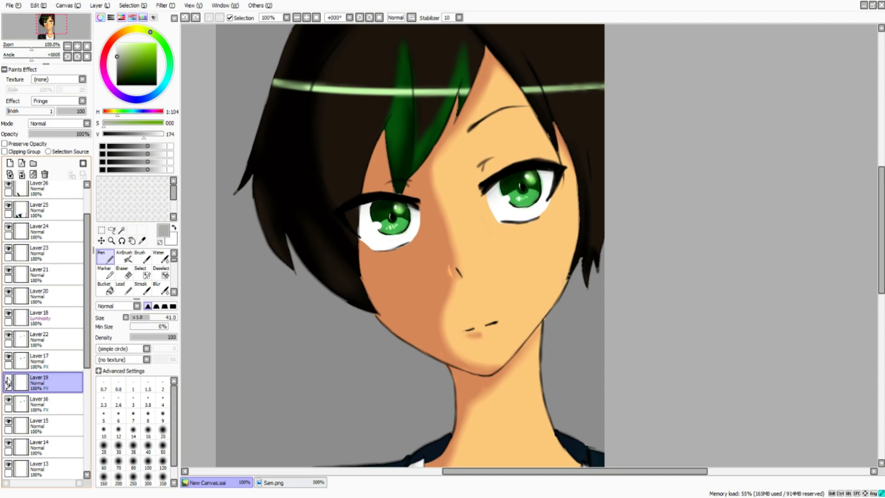
pyautogui.scroll(-2, 44, 369)
pyautogui.scroll(3, 335, 233)
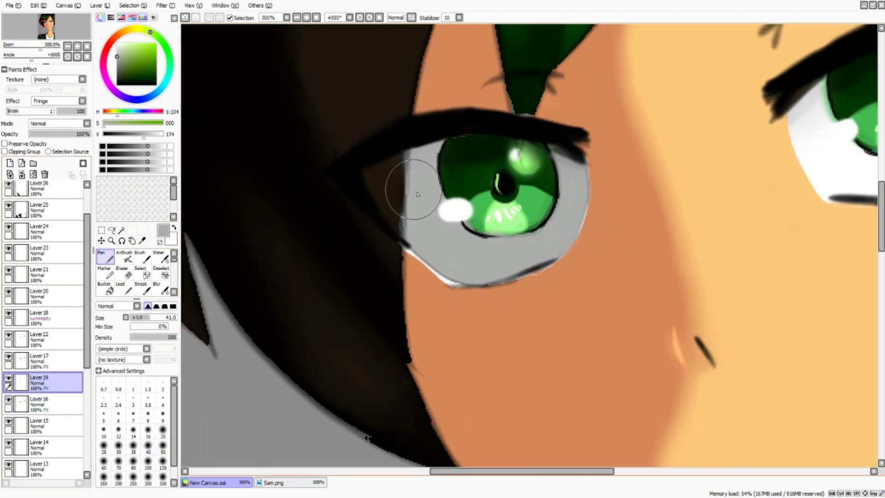
pyautogui.scroll(-1, 418, 194)
pyautogui.hscroll(1, 691, 314)
pyautogui.press('b')
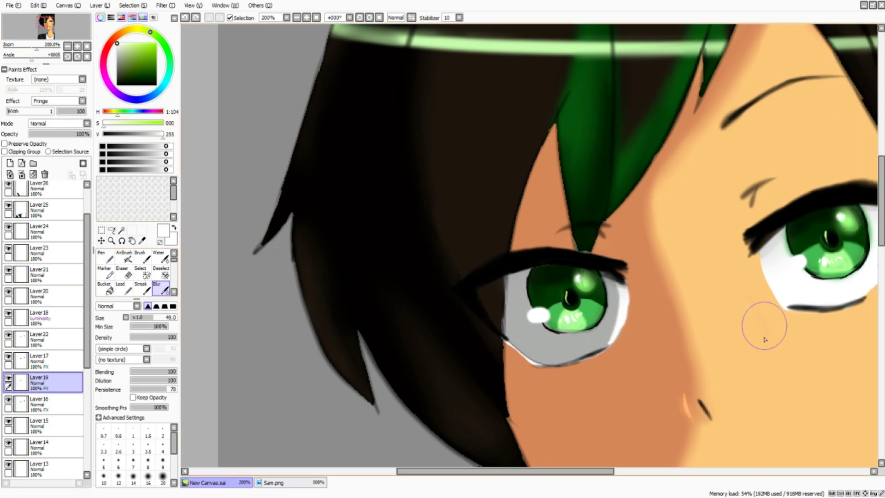
pyautogui.scroll(-3, 535, 253)
pyautogui.moveTo(39, 402); pyautogui.dragTo(39, 380)
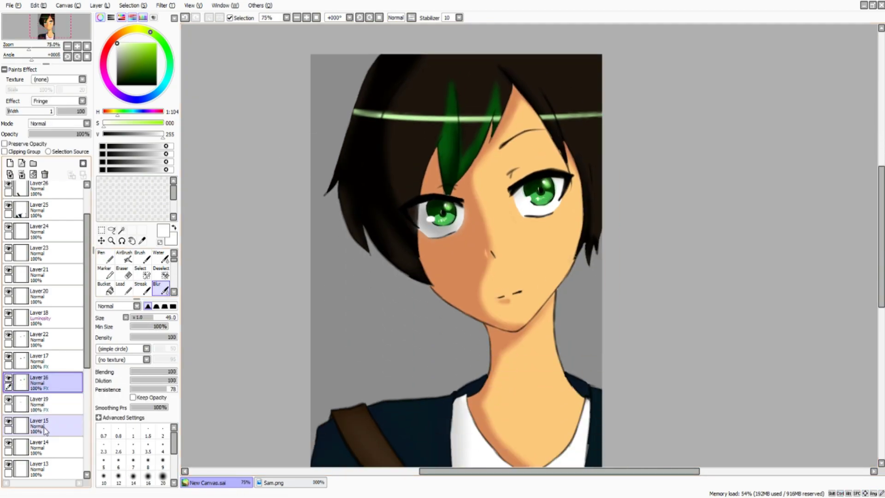
# Touch up the line art on Layer 4 in black with the size 4 AirBrush.
pyautogui.press('v')
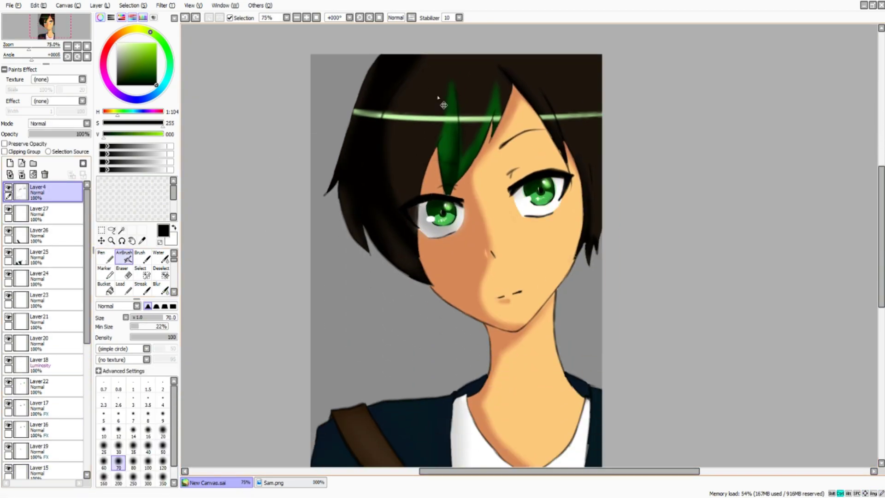
pyautogui.scroll(2, 438, 97)
pyautogui.scroll(-3, 318, 177)
pyautogui.scroll(1, 233, 214)
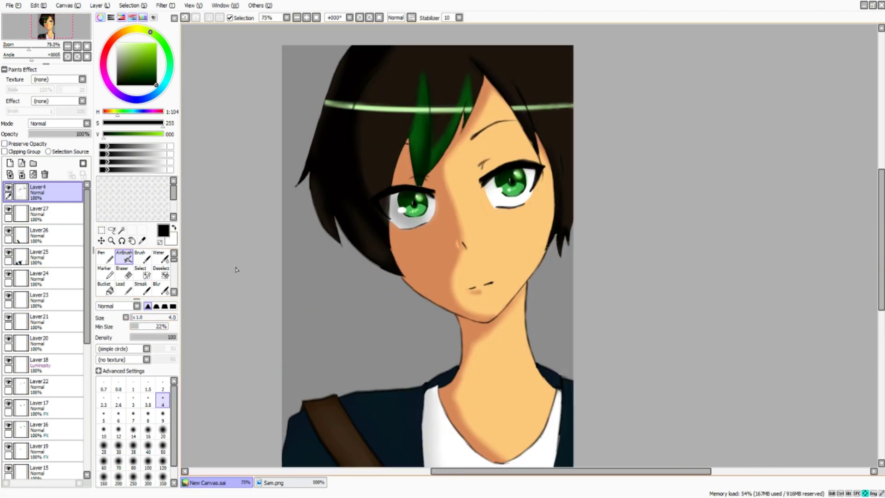
# Try a green glow along the portrait's right edge on Layer 27 with the size 100 AirBrush in Luminosity mode.
pyautogui.click(40, 213)
pyautogui.scroll(-1, 233, 214)
pyautogui.scroll(1, 509, 234)
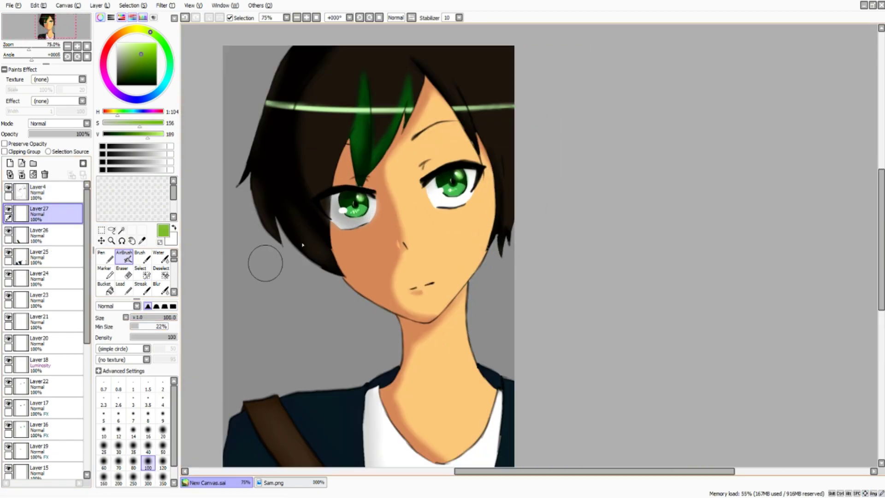
pyautogui.scroll(-2, 360, 184)
pyautogui.moveTo(426, 207); pyautogui.dragTo(420, 118)
pyautogui.hotkey('ctrl', 'z')
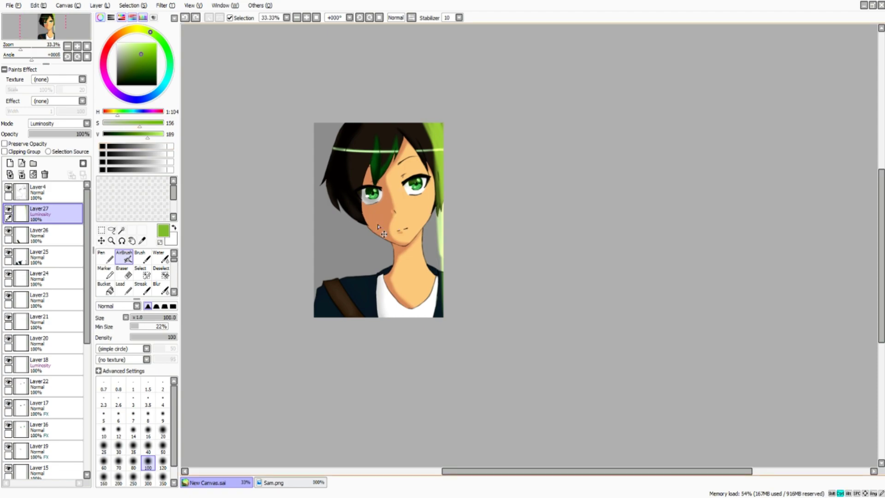
pyautogui.hotkey('ctrl', 'z')
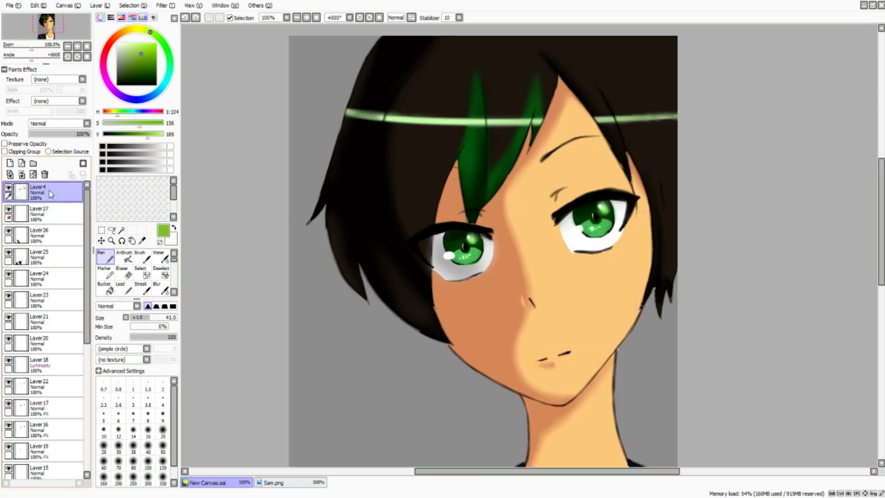
# Group Layer 4 and Layer 27 in a new layer folder without clipping, and collapse the folder.
pyautogui.moveTo(52, 194); pyautogui.dragTo(40, 197)
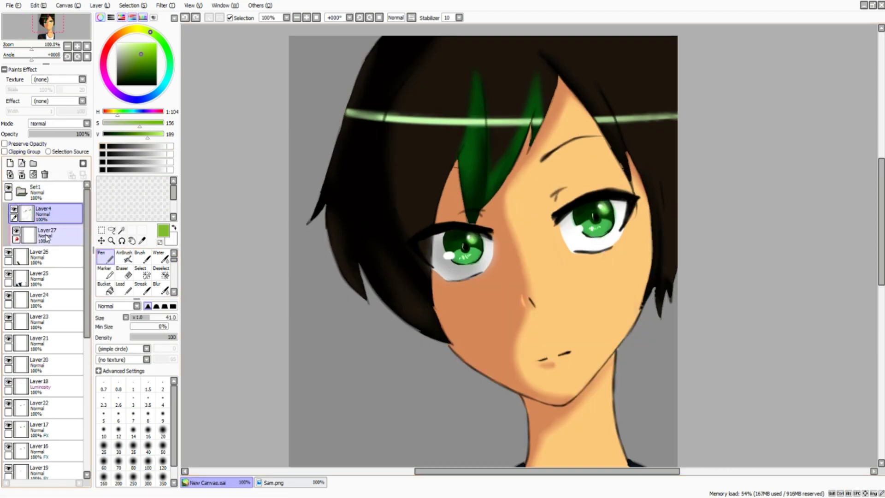
pyautogui.click(75, 218)
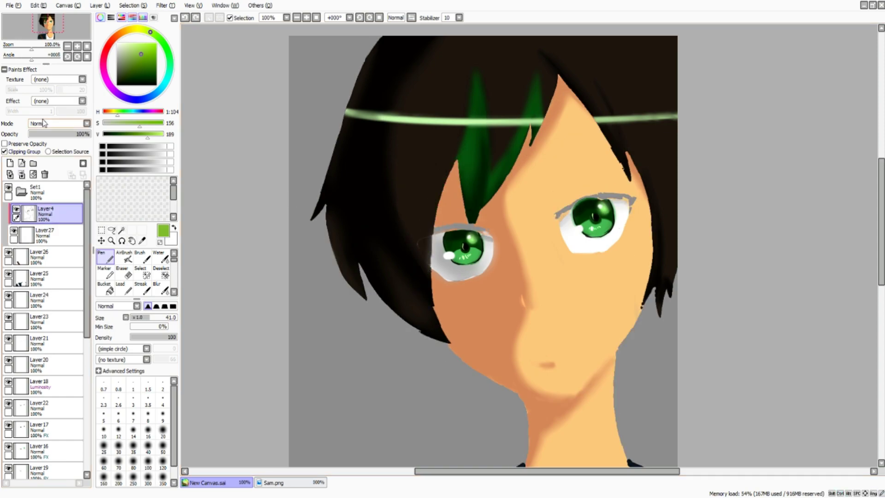
pyautogui.moveTo(46, 214); pyautogui.dragTo(8, 233)
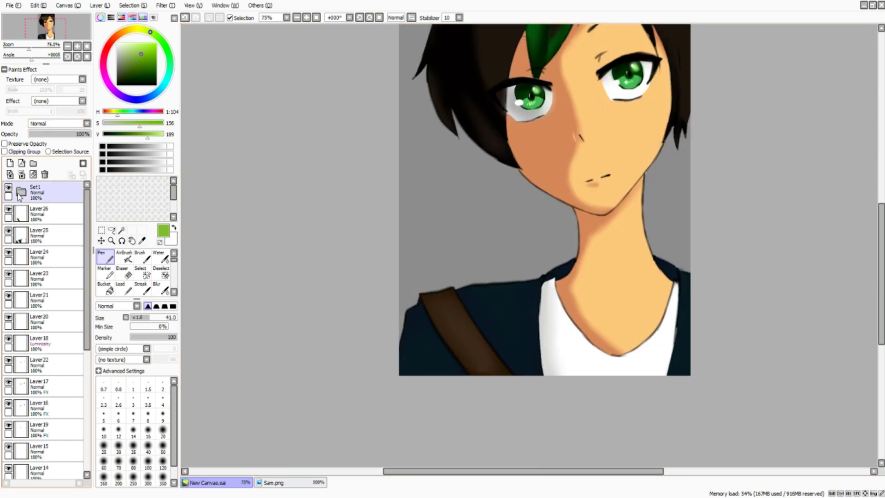
# Fill the background with near-black green and draw a light green glint streak across the shadowed eye on a new Luminosity layer.
pyautogui.click(23, 187)
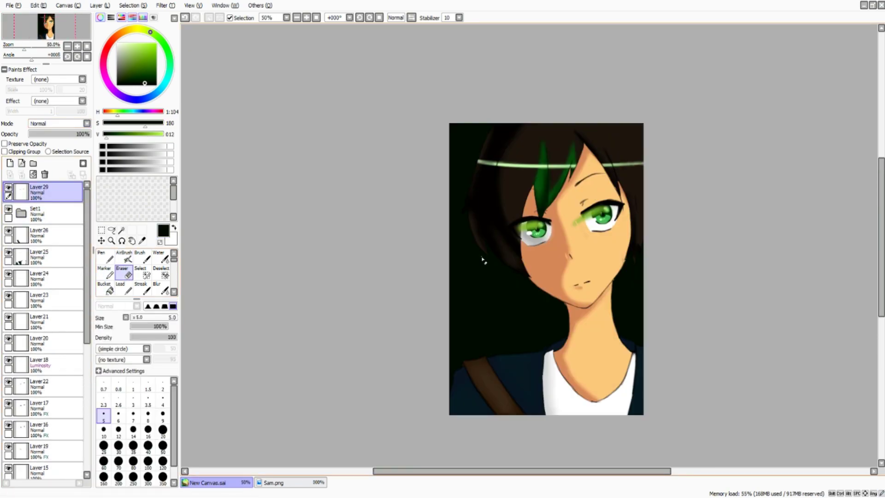
pyautogui.click(106, 261)
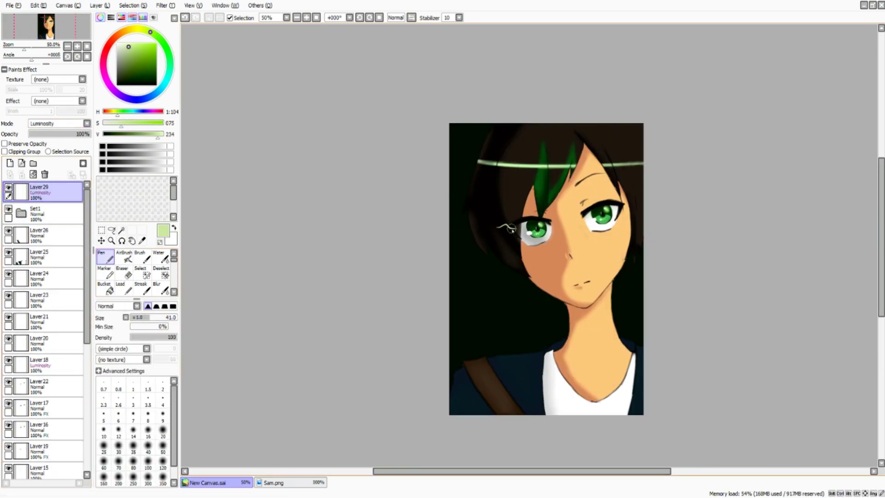
pyautogui.moveTo(505, 232); pyautogui.dragTo(539, 225)
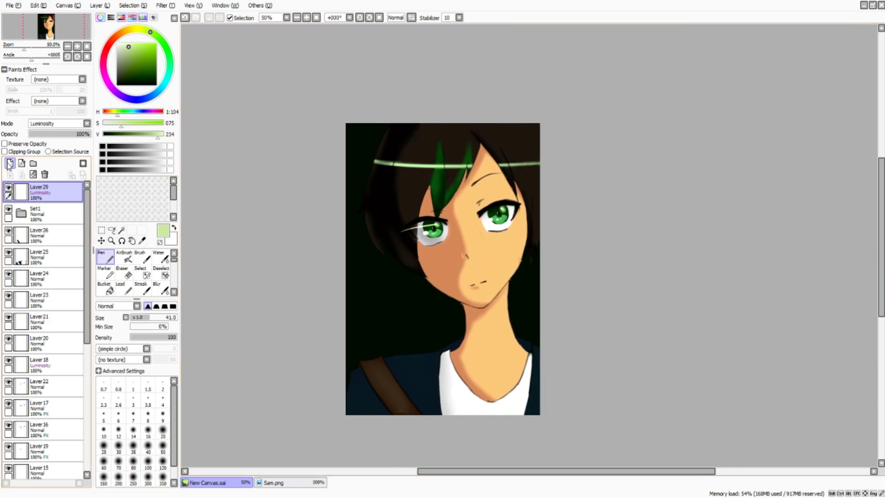
# Fill a new layer with dark green, set it to Multiply at 27% opacity, and place it beneath Layer 29.
pyautogui.click(105, 290)
pyautogui.click(442, 323)
pyautogui.moveTo(46, 192); pyautogui.dragTo(75, 259)
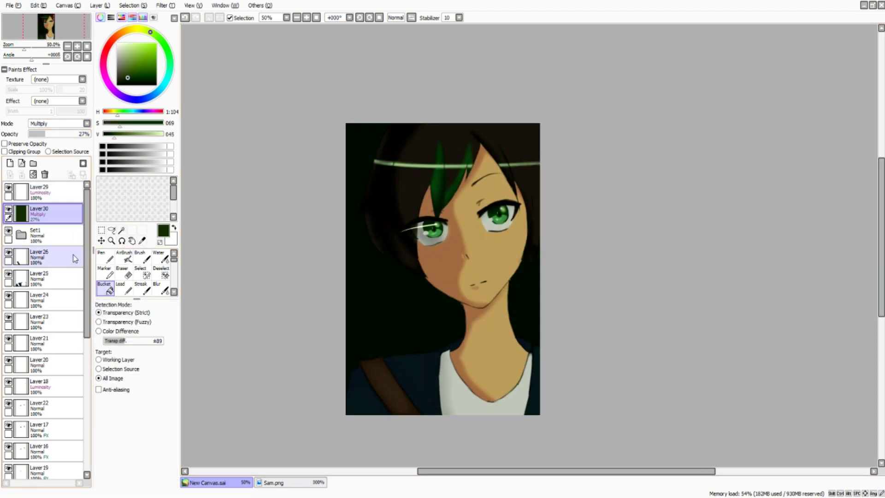
# Move Layer 18 and Layer 20 to the top of the layer stack and set Layer 20 to Luminosity.
pyautogui.scroll(-5, 46, 369)
pyautogui.moveTo(46, 456); pyautogui.dragTo(7, 213)
pyautogui.scroll(-10, 46, 322)
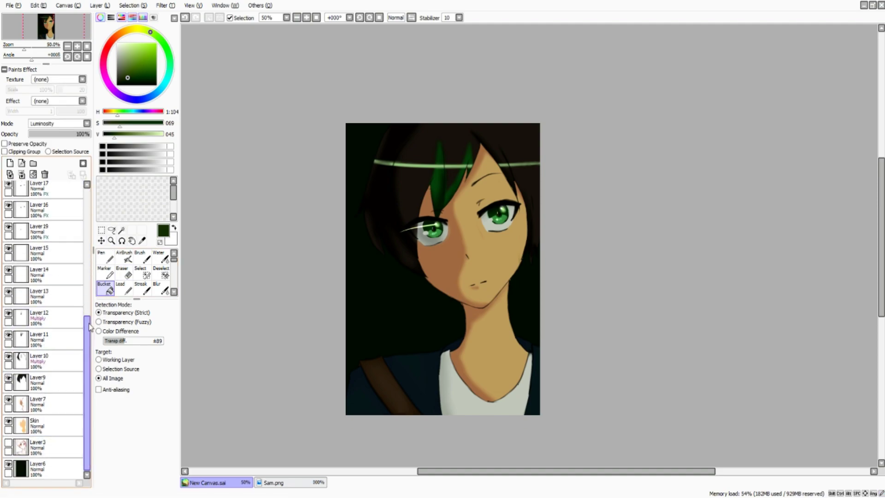
pyautogui.click(11, 366)
pyautogui.scroll(5, 42, 368)
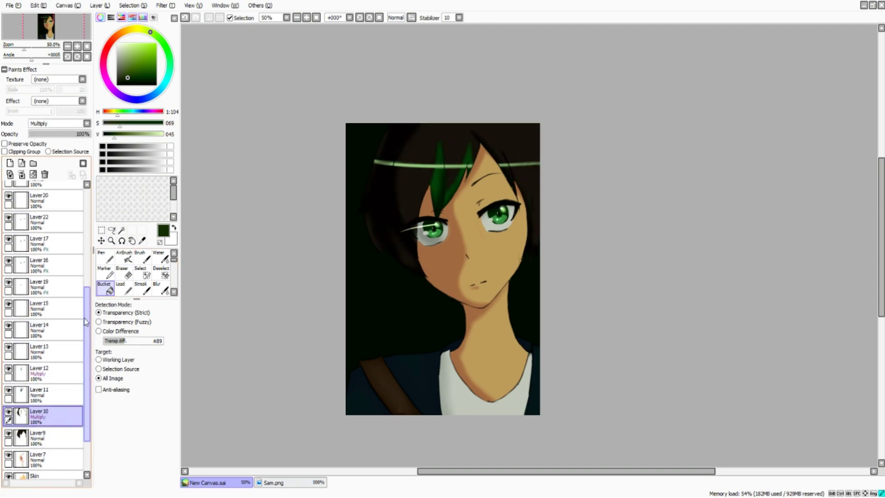
pyautogui.click(39, 292)
pyautogui.scroll(3, 46, 323)
pyautogui.press('b')
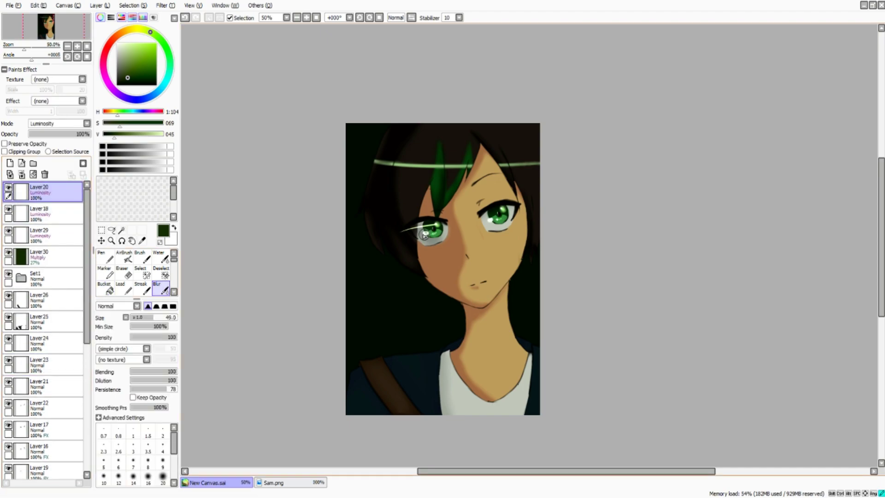
# Retouch the skin beside the nose bridge on the Skin layer with the Pen, using the light skin colour sampled from the face.
pyautogui.scroll(-10, 46, 322)
pyautogui.click(39, 425)
pyautogui.press('n')
pyautogui.keyDown('alt'); pyautogui.click(468, 233); pyautogui.keyUp('alt')
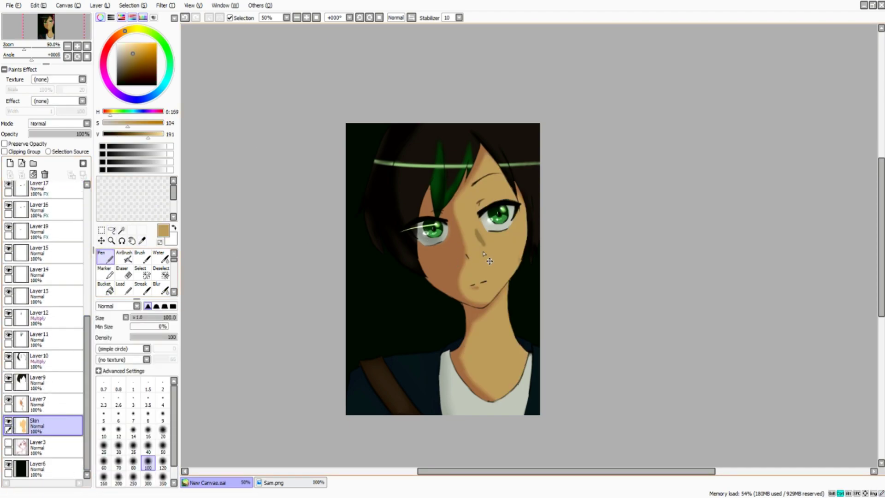
pyautogui.scroll(1, 469, 233)
pyautogui.keyDown('alt'); pyautogui.click(466, 233); pyautogui.keyUp('alt')
pyautogui.scroll(1, 14, 385)
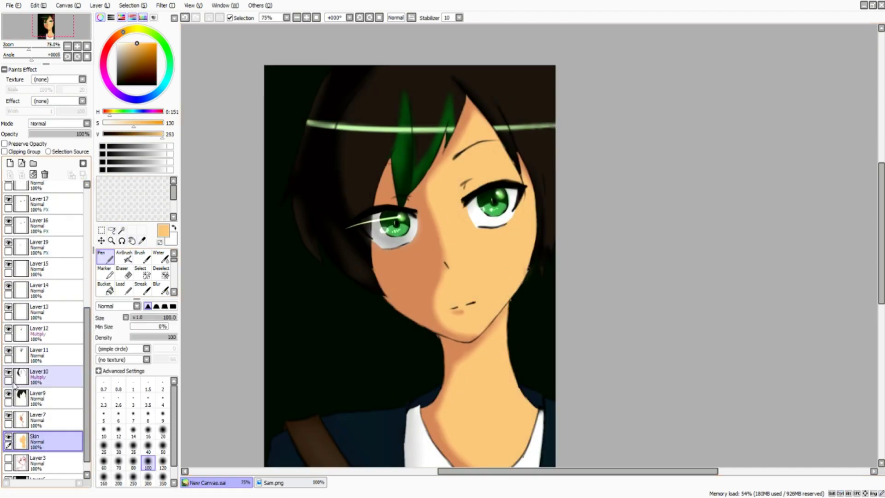
# Find Layer 13 by checking layer visibility, move it above Layer 20 and set it to Luminosity.
pyautogui.scroll(5, 8, 330)
pyautogui.click(8, 396)
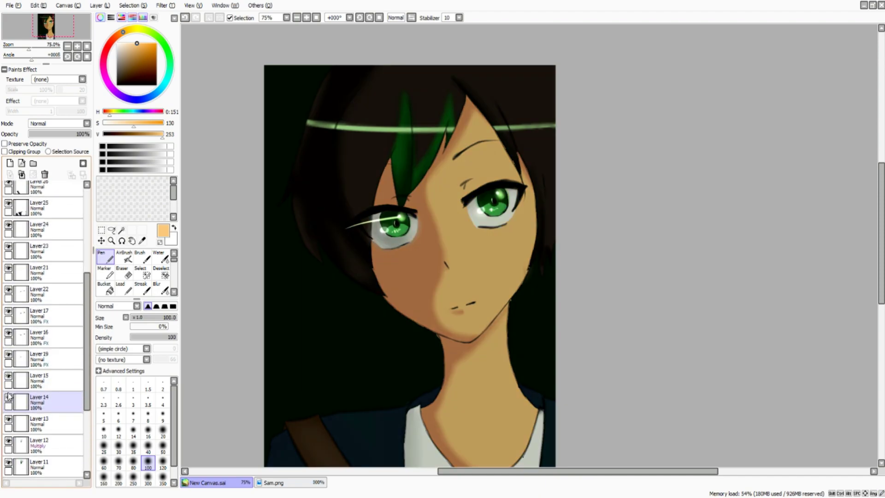
pyautogui.scroll(5, 39, 401)
pyautogui.click(40, 192)
# Sign the artwork in white above the shoulder on a new top Luminosity layer, using the Pen at size 23.
pyautogui.scroll(-1, 225, 348)
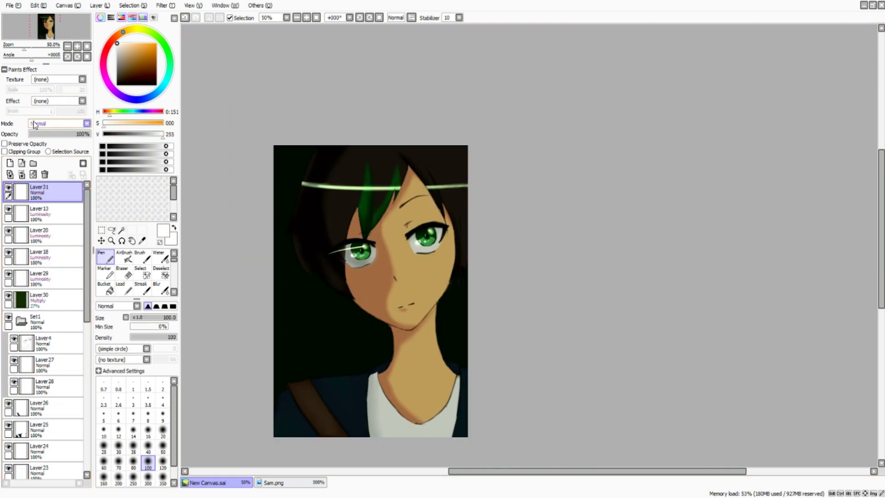
pyautogui.click(142, 317)
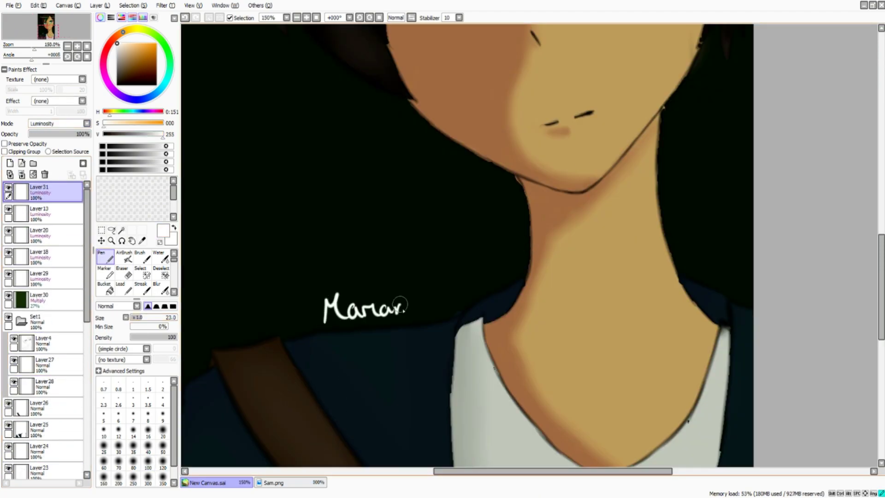
pyautogui.moveTo(400, 305); pyautogui.dragTo(431, 305)
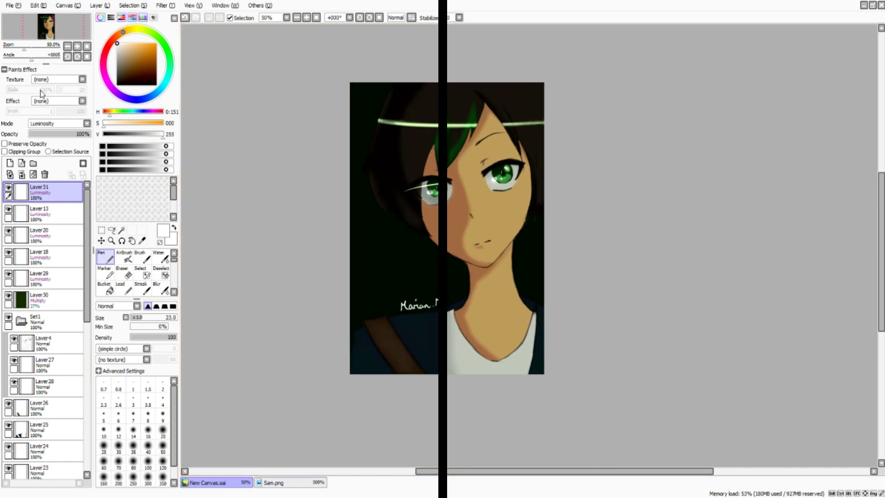